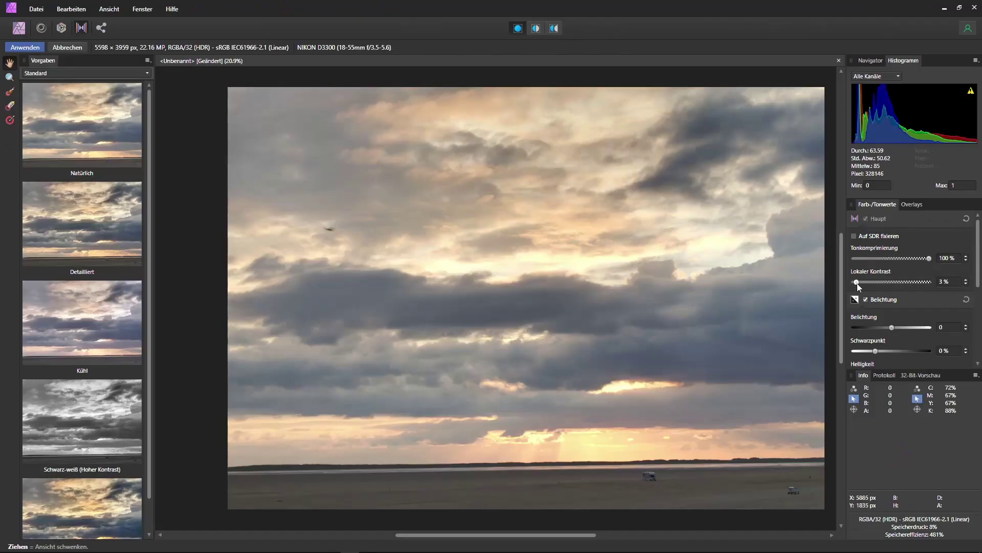
- Raise local contrast to 48% and enable Shadows & Highlights with the highlights pulled down
drag(856, 281, 889, 285)
scroll(870, 297, down, 2)
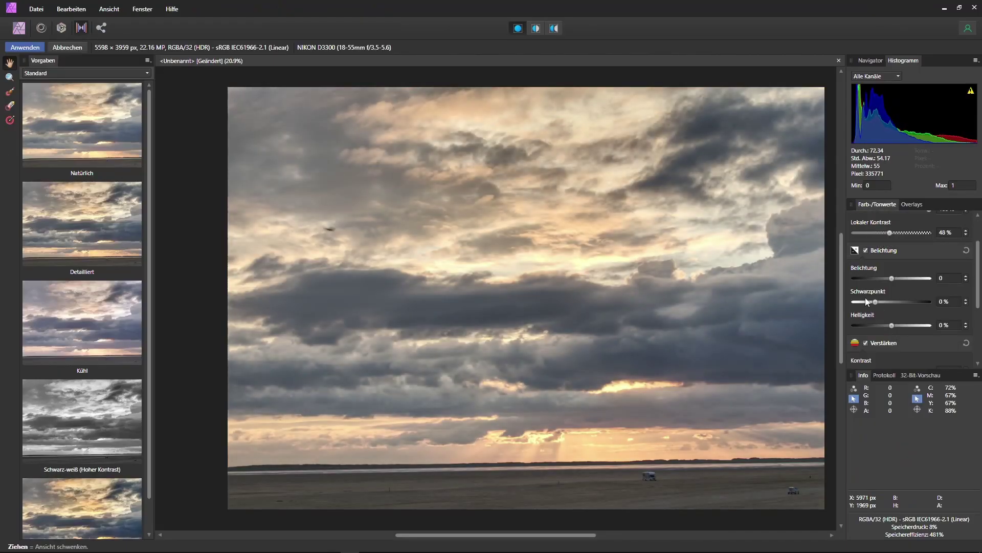
scroll(886, 328, down, 2)
scroll(882, 348, down, 3)
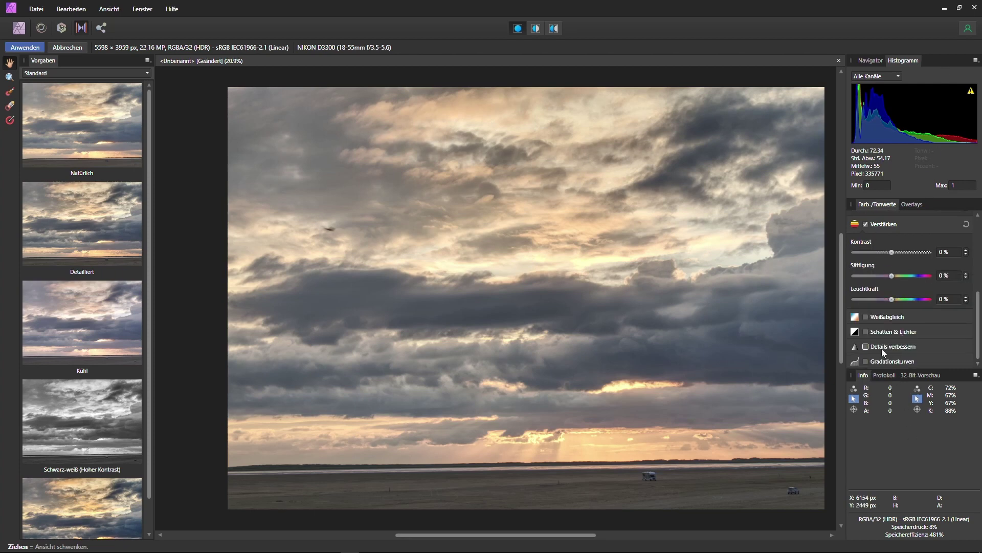
click(866, 331)
drag(892, 329, 876, 329)
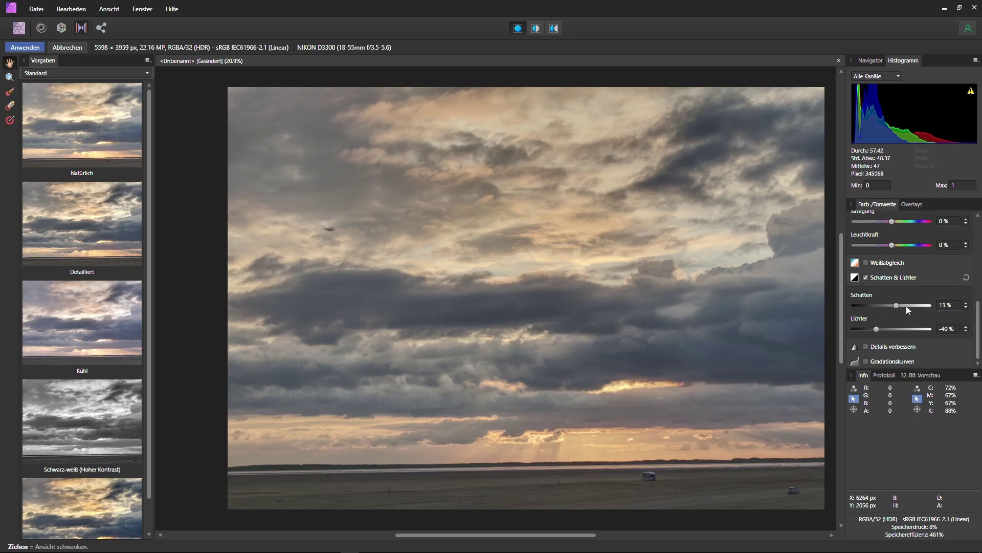
- Enable the Curves adjustment and tweak the tone curve
click(866, 362)
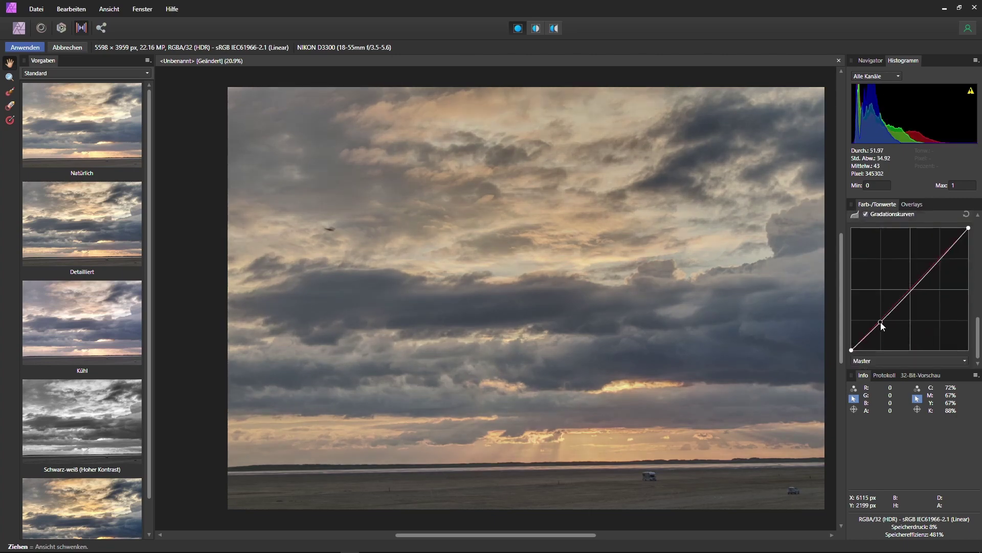
drag(880, 321, 883, 325)
drag(938, 272, 932, 262)
scroll(904, 237, up, 2)
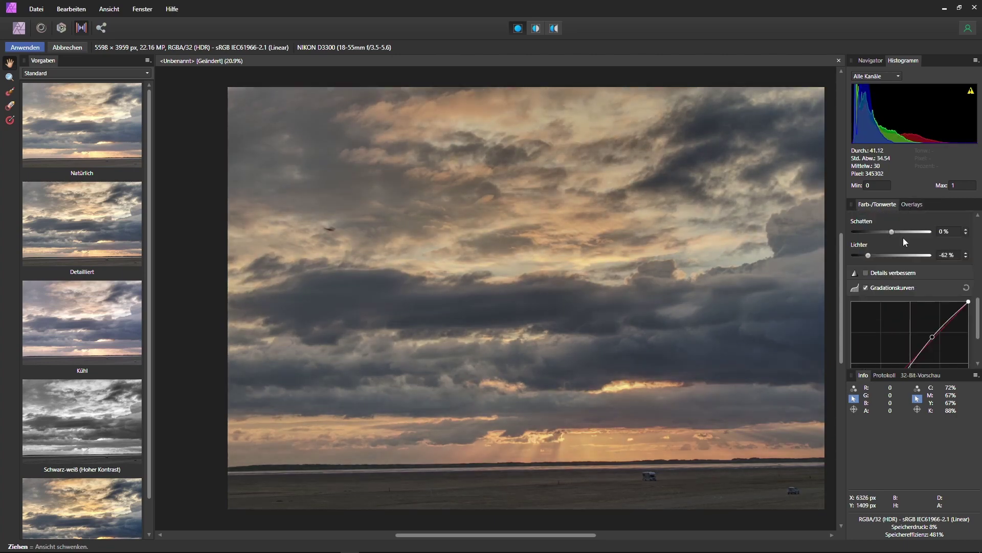
scroll(904, 238, up, 3)
scroll(925, 285, up, 2)
scroll(900, 317, down, 2)
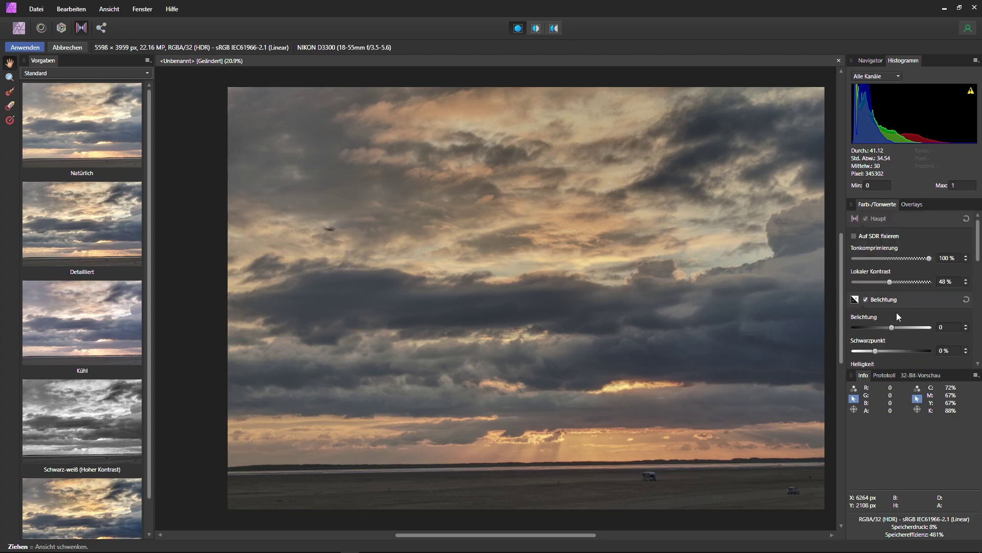
- Raise contrast to 2% and enable White Balance, with vibrance at 19%
drag(893, 322, 894, 322)
scroll(914, 333, down, 2)
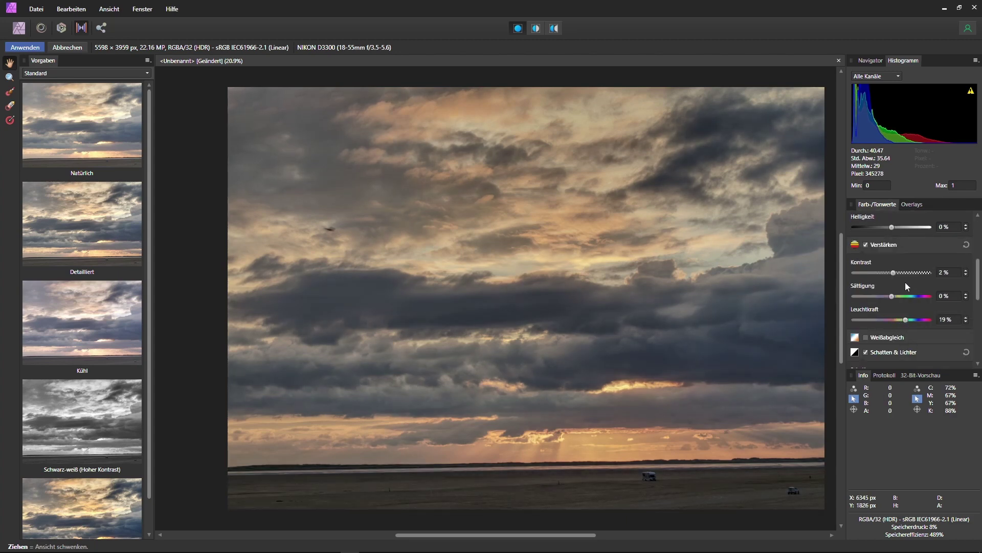
scroll(904, 285, down, 2)
click(889, 289)
scroll(883, 340, down, 1)
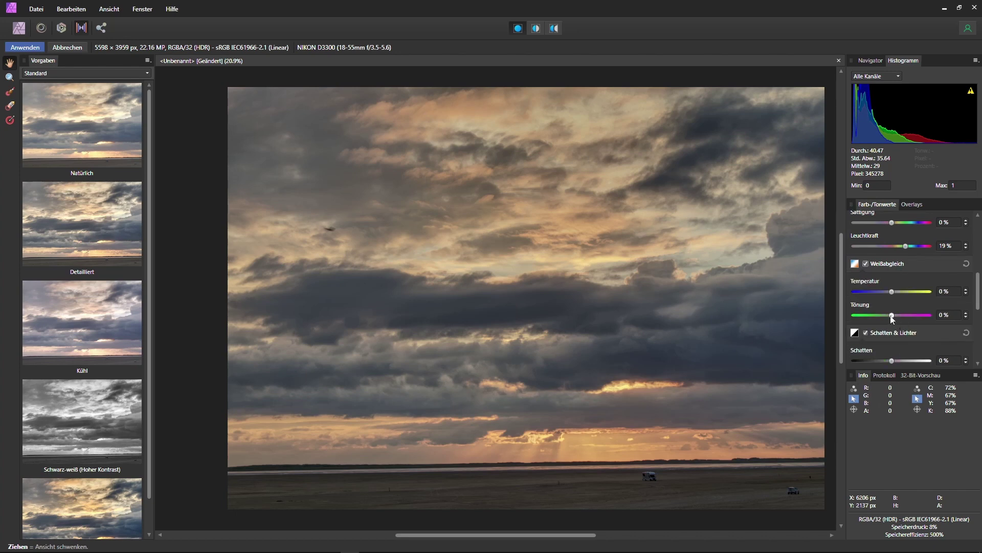
scroll(916, 266, up, 3)
scroll(907, 215, up, 3)
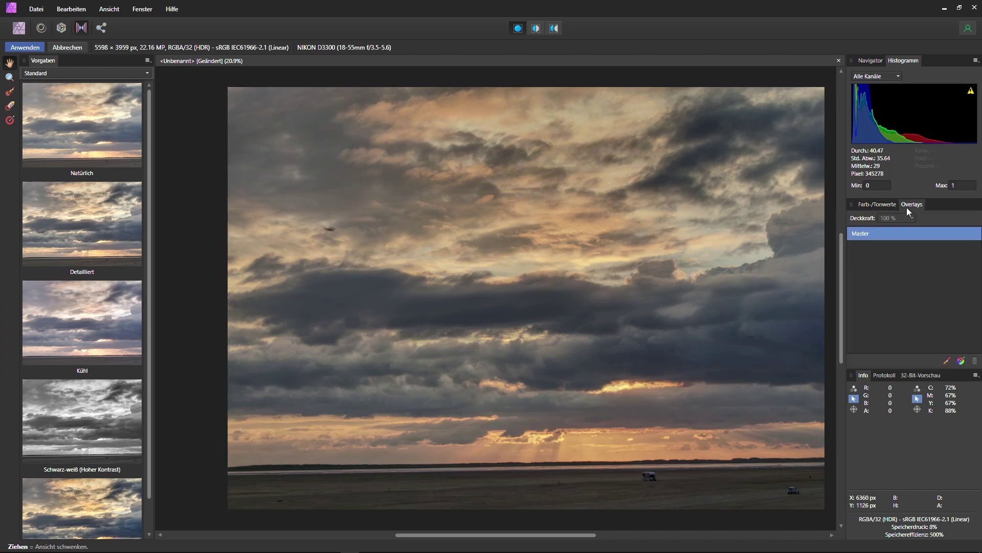
- Paint a brush overlay across the foreground beach and raise its exposure to 0.34
click(912, 204)
click(948, 360)
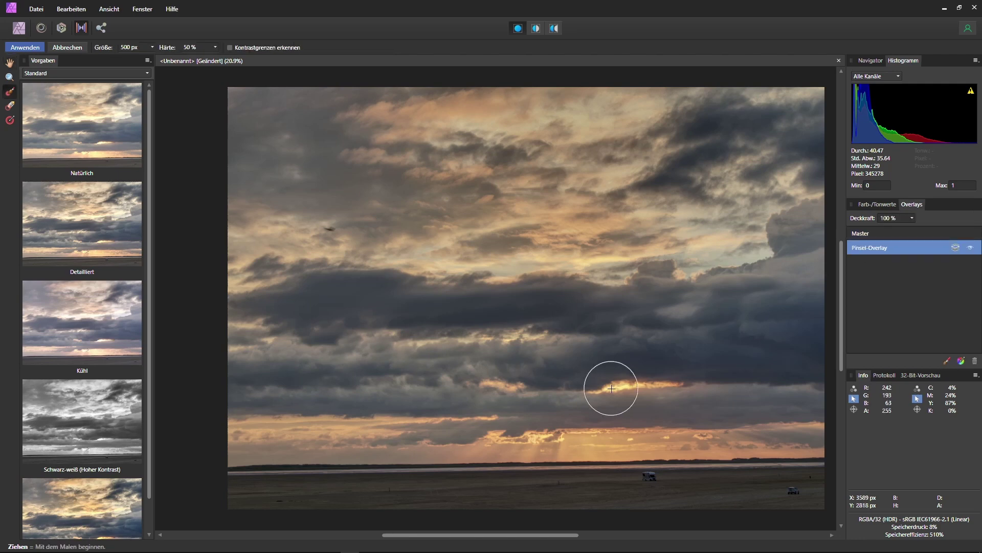
scroll(608, 389, down, 2)
mouse_move(234, 446)
mouse_down()
mouse_move(744, 449)
mouse_move(684, 430)
mouse_up()
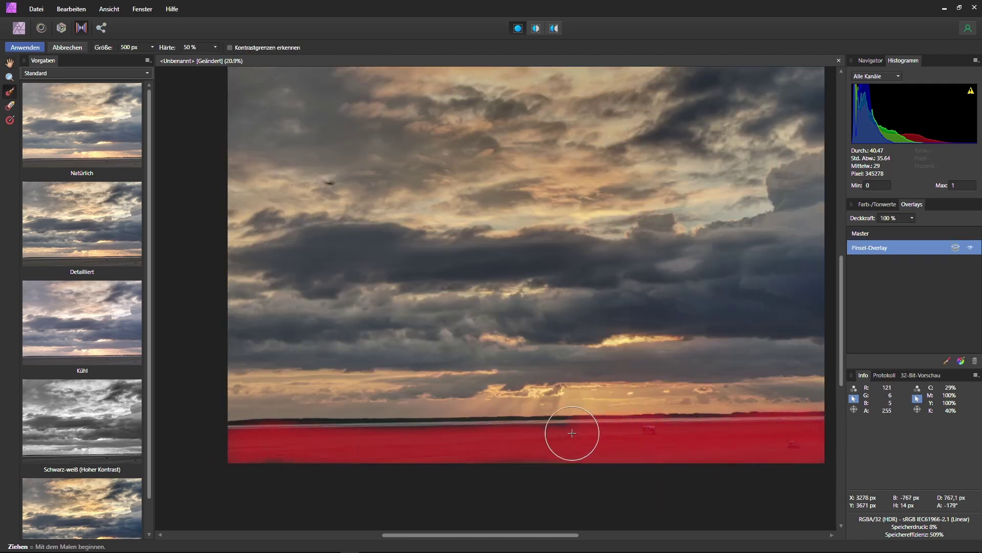
click(877, 205)
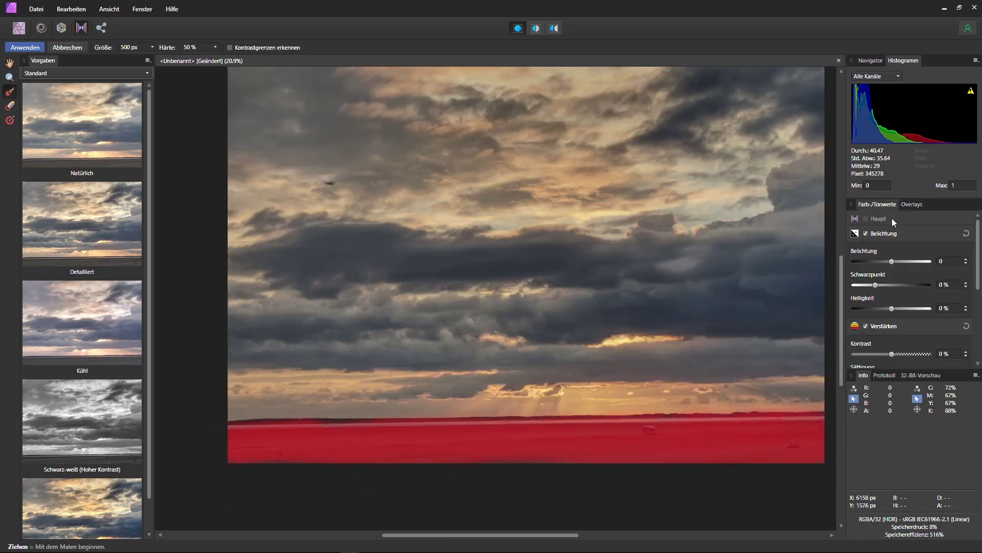
scroll(890, 281, down, 2)
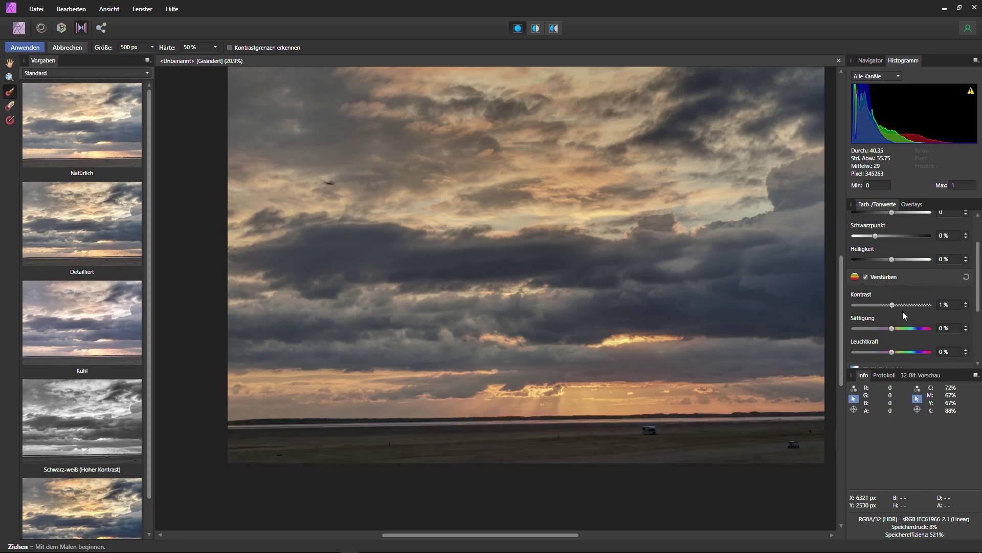
scroll(891, 302, up, 2)
drag(876, 287, 898, 266)
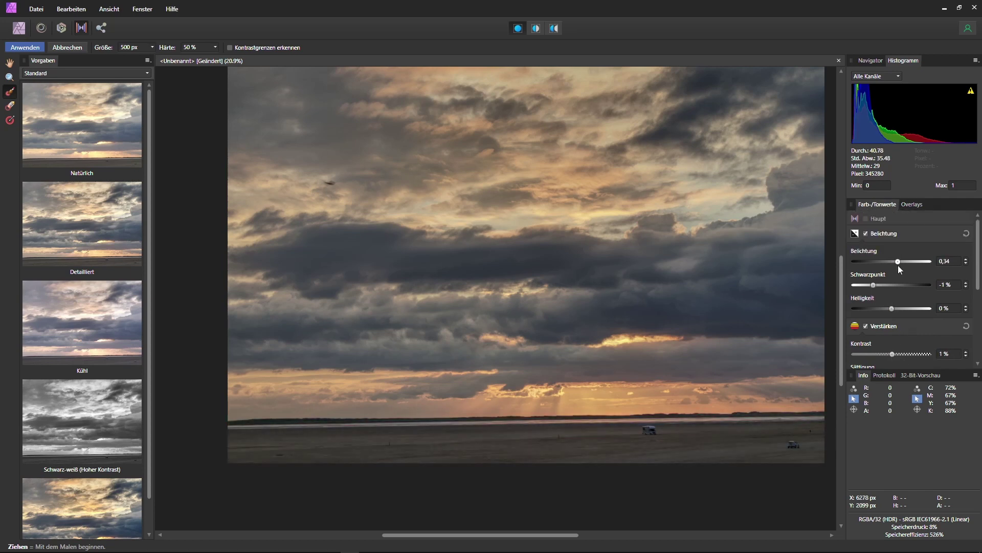
- Apply the developed image as a pixel layer and select the Inpainting Brush
click(24, 47)
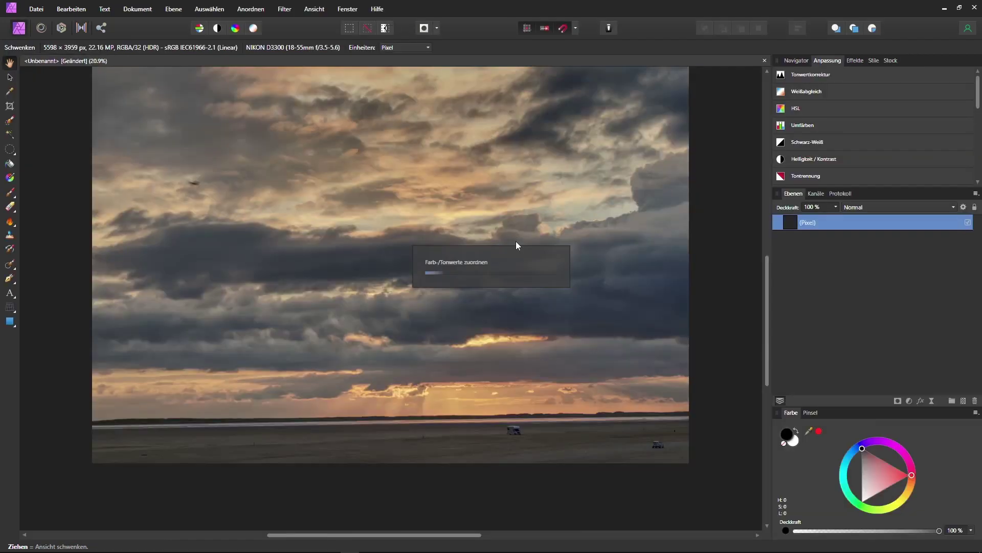
scroll(429, 307, up, 1)
scroll(204, 223, up, 3)
scroll(204, 224, up, 1)
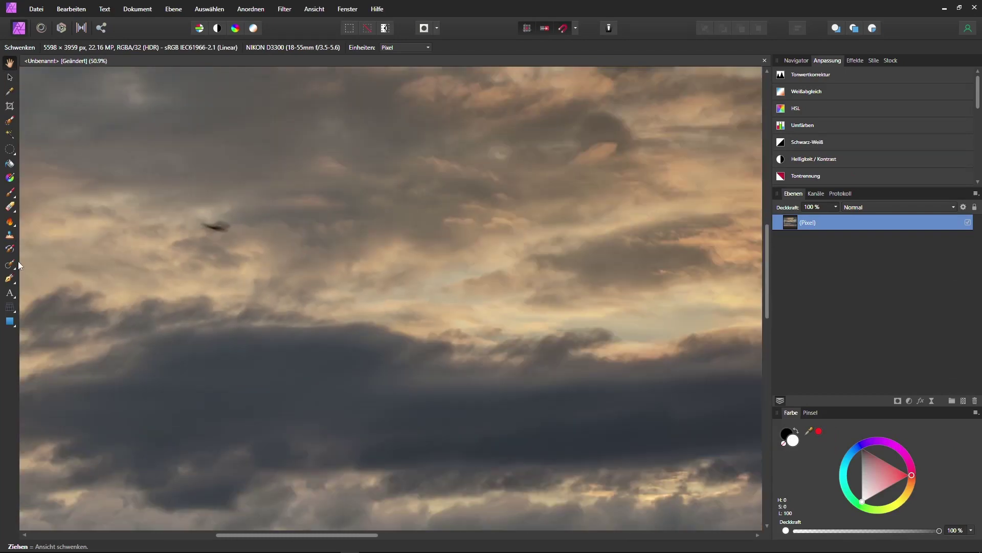
click(10, 264)
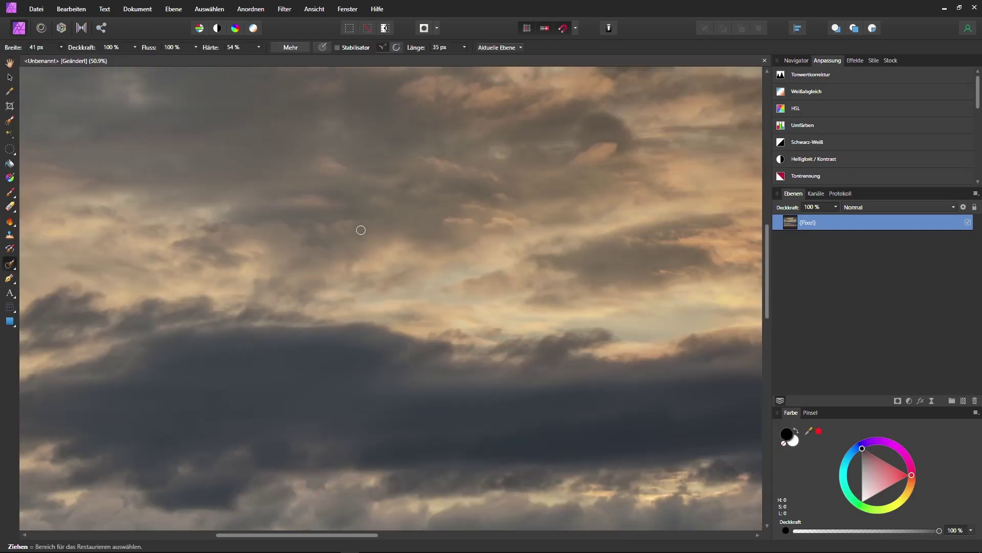
- Paint out the camper van on the beach, then zoom back out
scroll(361, 230, down, 5)
scroll(466, 375, up, 6)
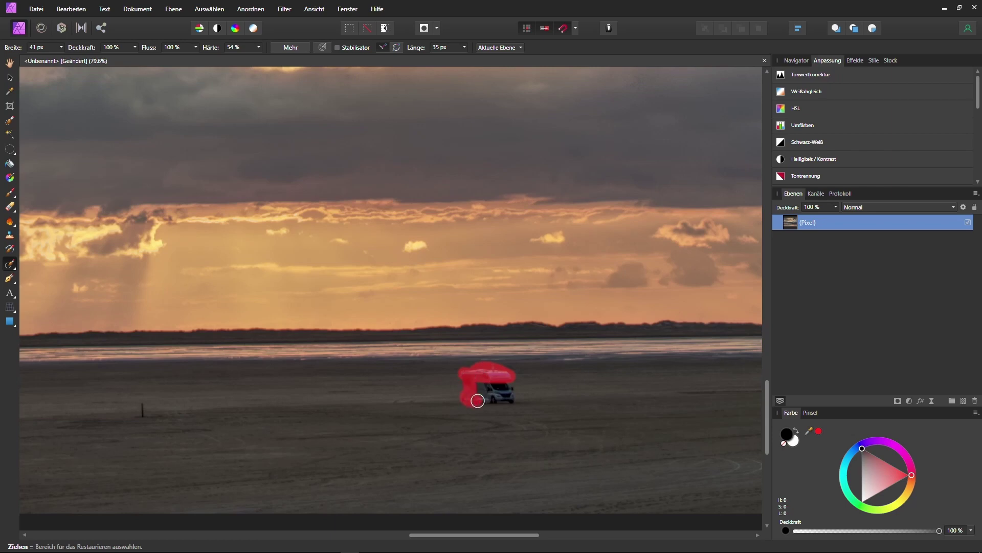
mouse_move(477, 401)
mouse_down()
mouse_move(499, 388)
mouse_move(486, 408)
mouse_up()
scroll(524, 414, down, 3)
scroll(548, 443, up, 4)
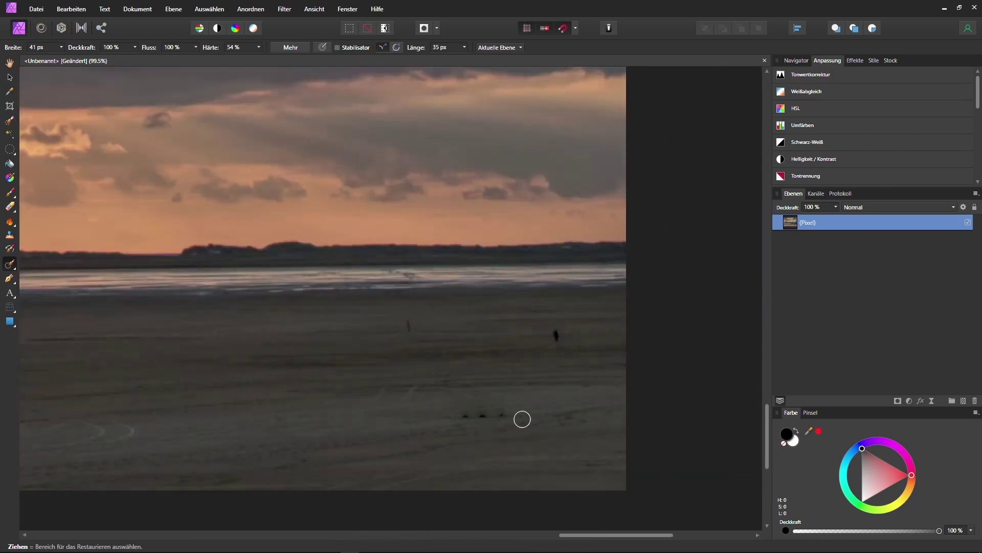
scroll(444, 351, down, 2)
scroll(487, 361, down, 2)
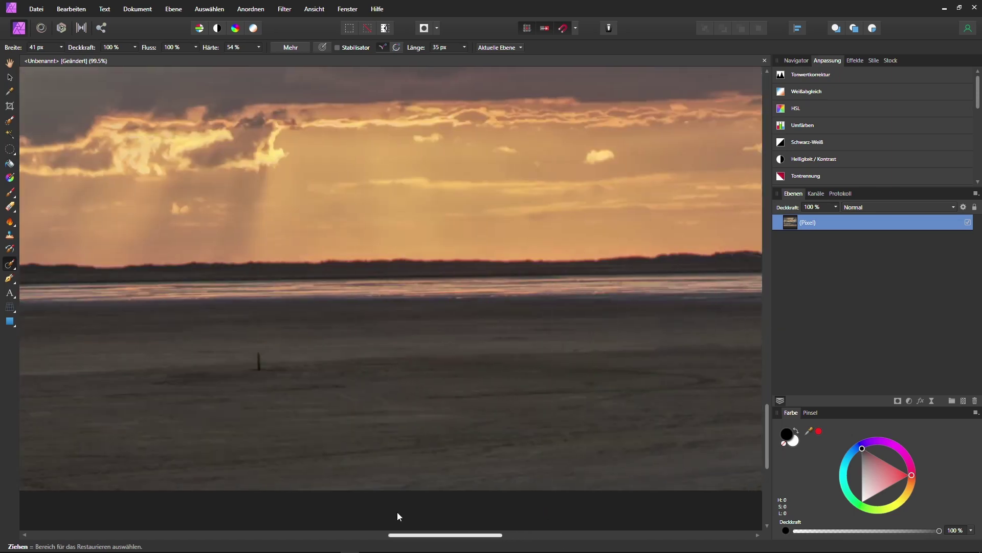
scroll(547, 377, down, 2)
scroll(608, 391, down, 2)
scroll(607, 391, up, 3)
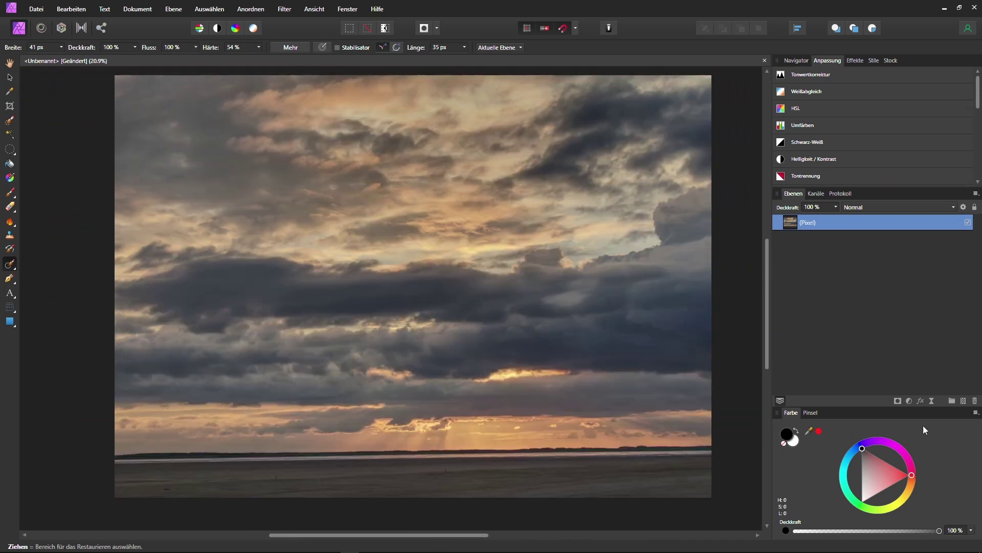
- Add a Levels adjustment with black level 0% and white level 81%
click(909, 400)
click(906, 153)
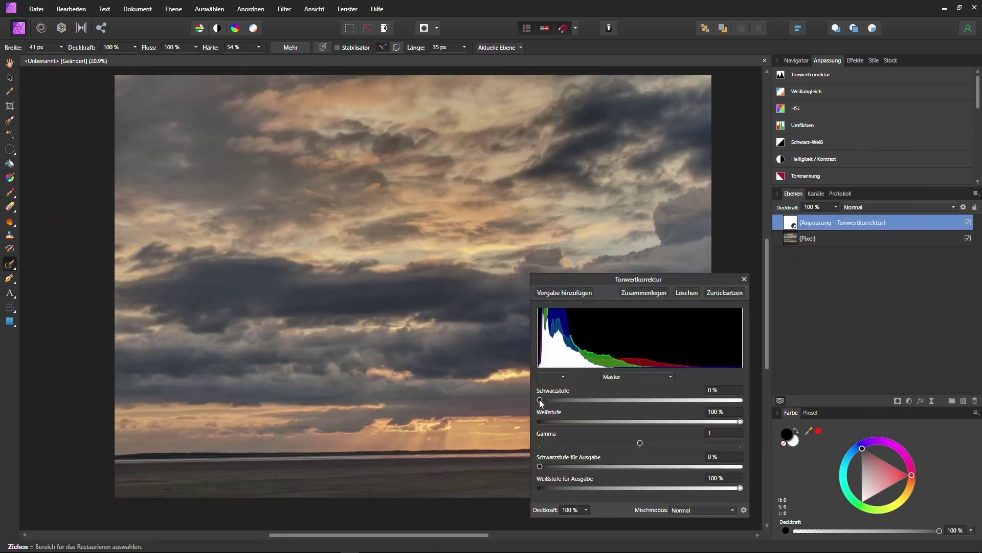
drag(541, 399, 538, 400)
drag(639, 279, 832, 243)
drag(932, 385, 894, 385)
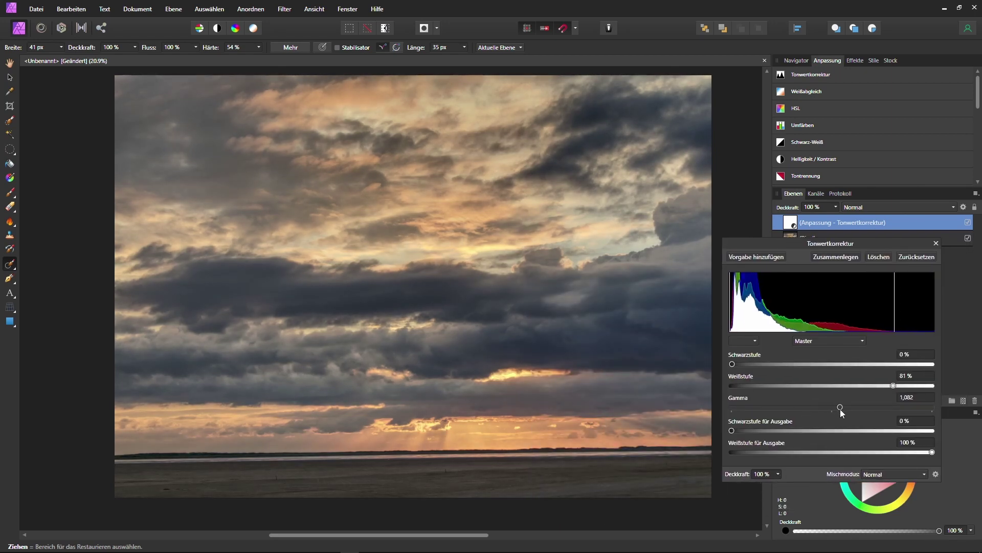
click(937, 243)
- Add a Brightness/Contrast adjustment in Luminanz blend mode with brightness around 14%
click(910, 400)
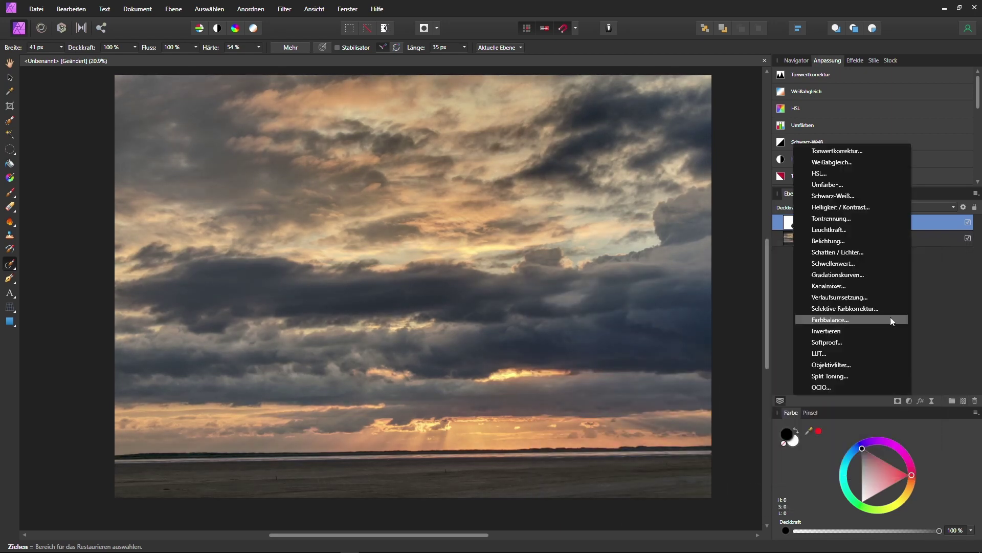
click(868, 207)
drag(816, 419, 828, 420)
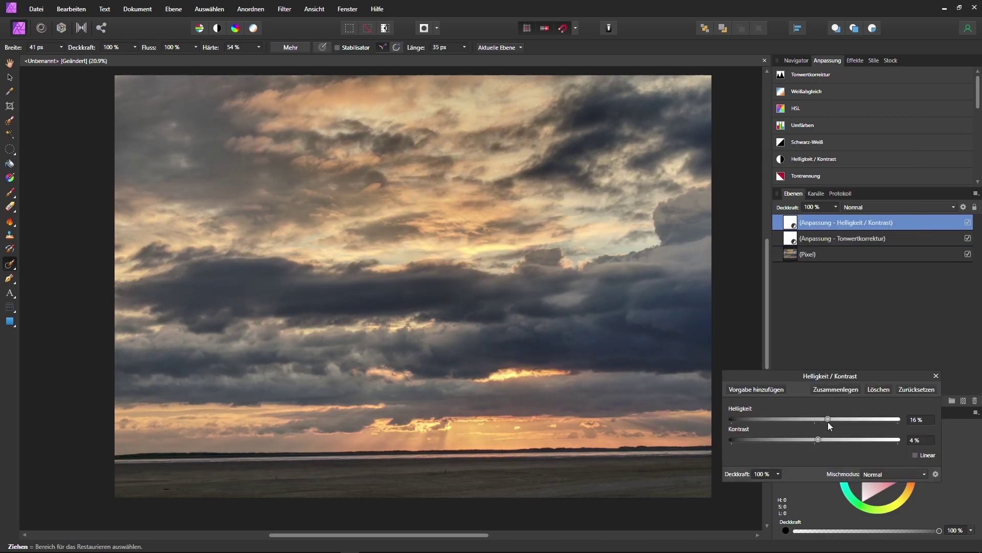
click(895, 474)
scroll(916, 440, down, 5)
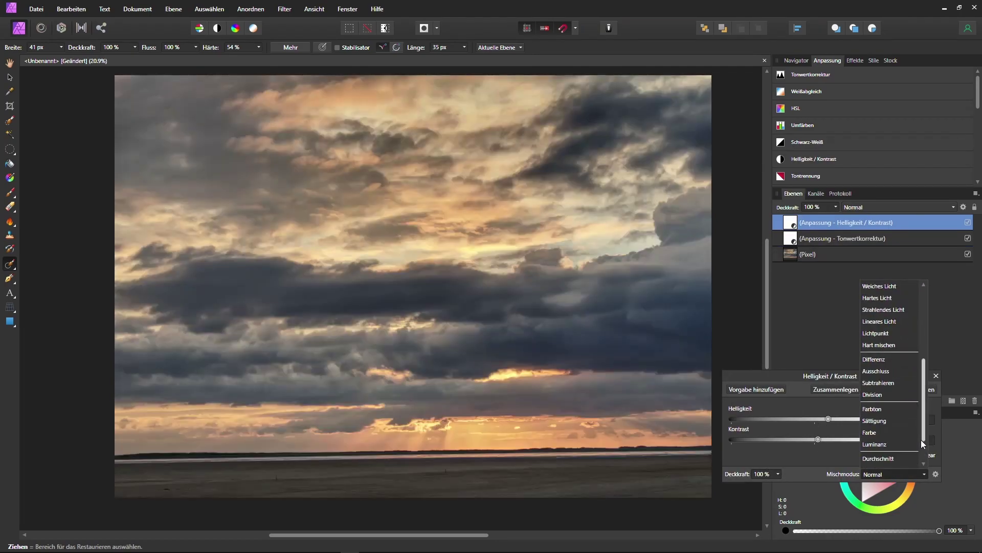
click(920, 443)
click(824, 419)
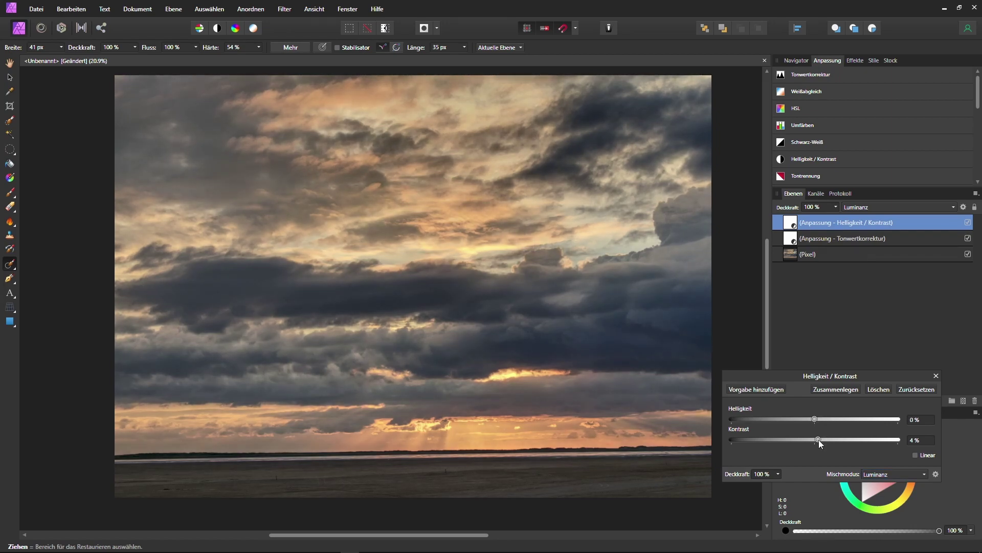
drag(815, 420, 824, 423)
key(Return)
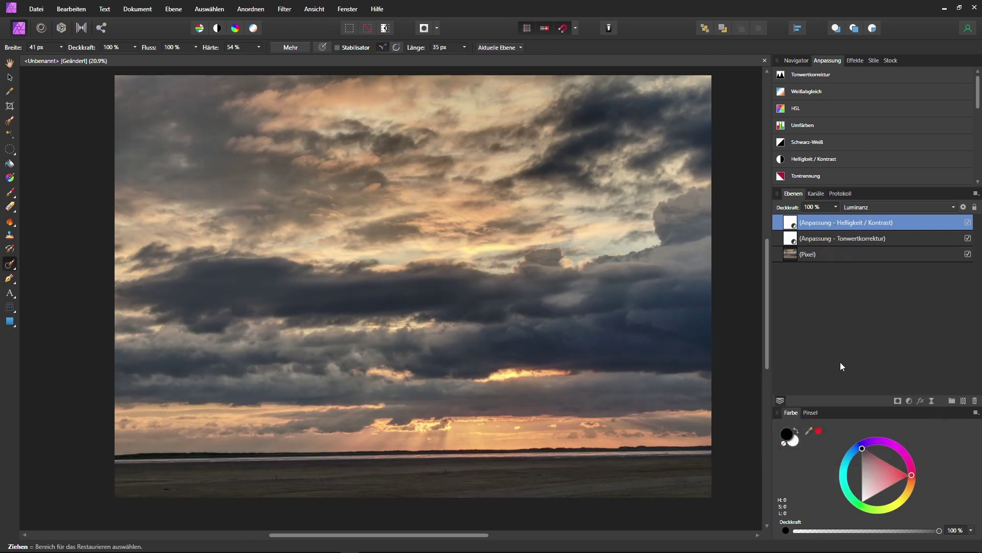
click(792, 60)
click(909, 401)
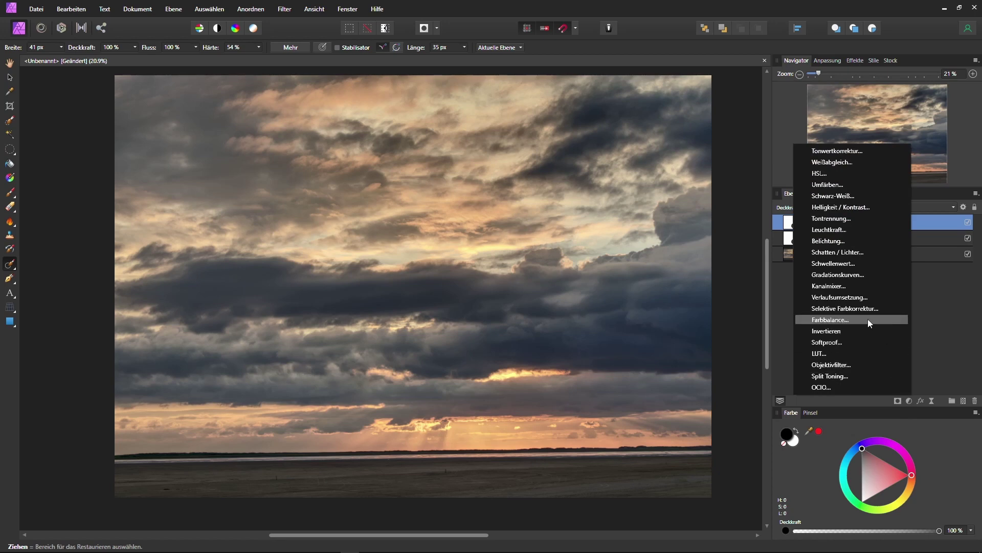
- Add a Selective Colour adjustment: reds cyan −12%, yellow 6%, black 16%, then tweak blues
click(849, 308)
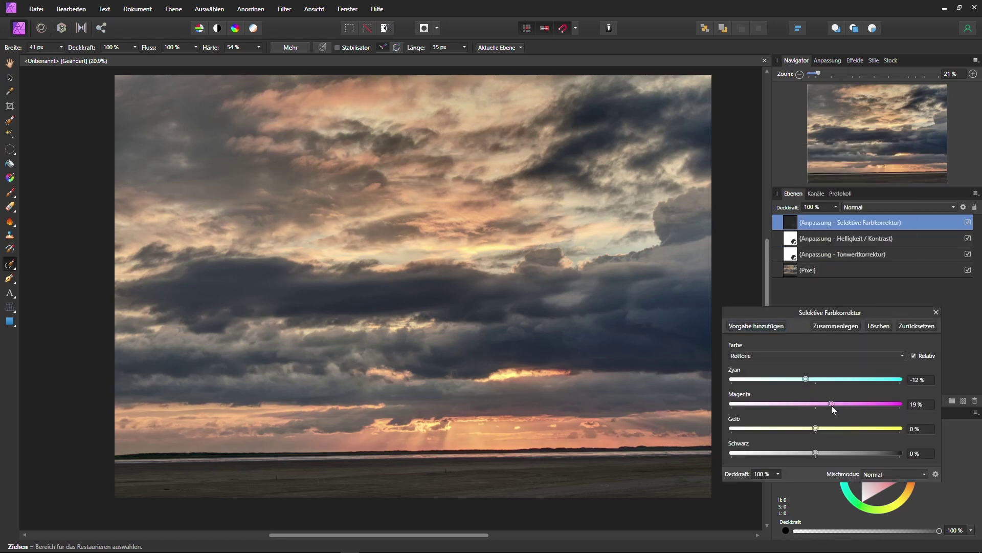
drag(817, 428, 833, 453)
click(937, 312)
double_click(790, 222)
click(816, 355)
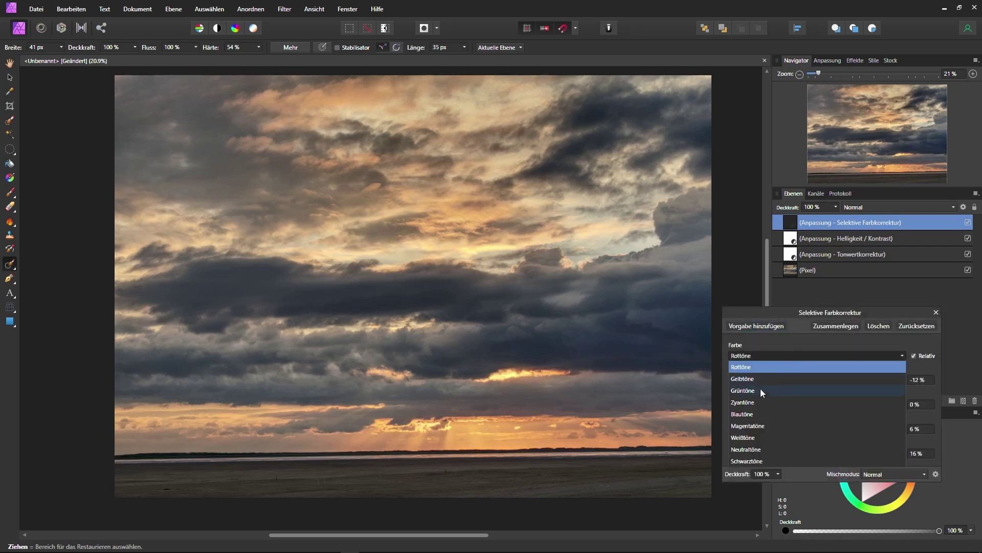
click(768, 413)
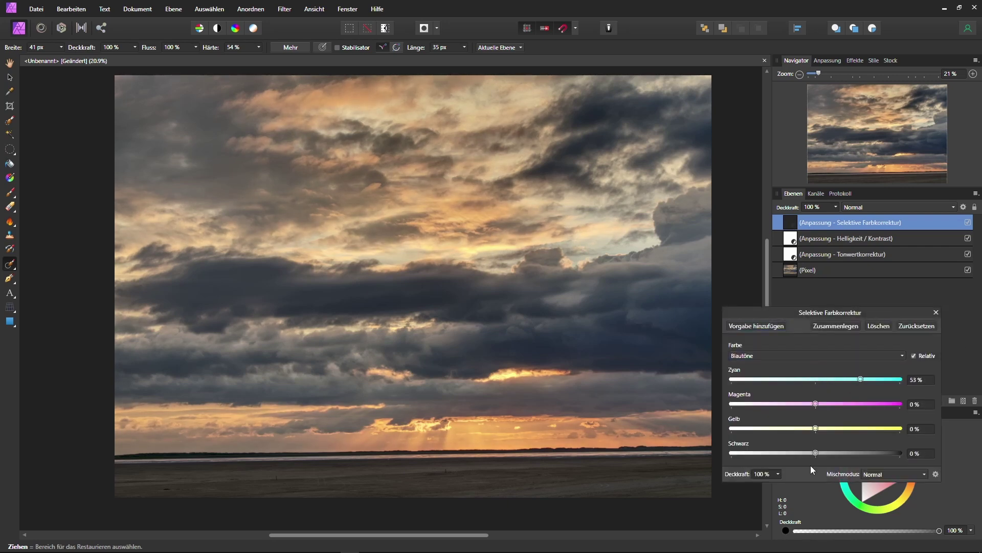
scroll(827, 357, up, 1)
key(Escape)
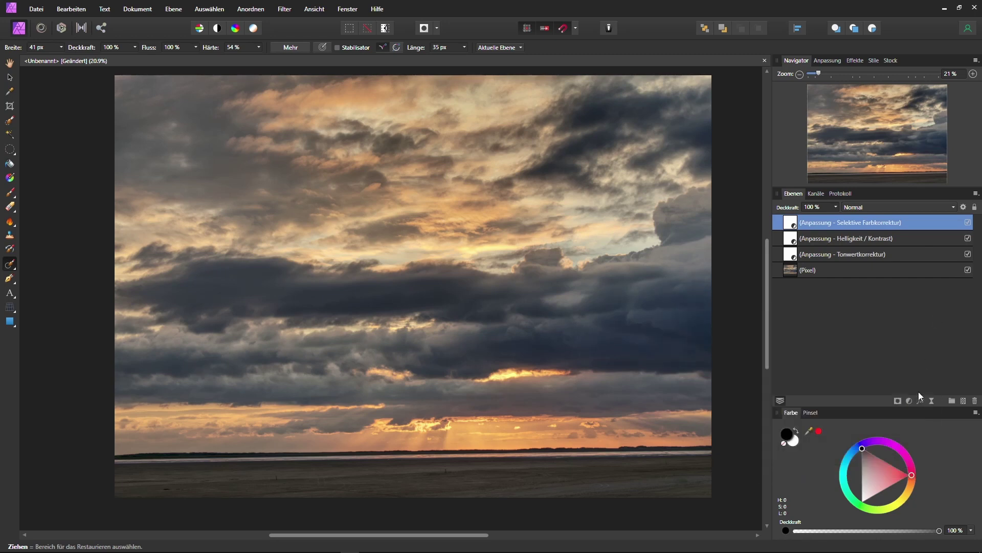
- Add an S-shaped Curves adjustment with raised highlights, then recheck Selective Colour
click(910, 401)
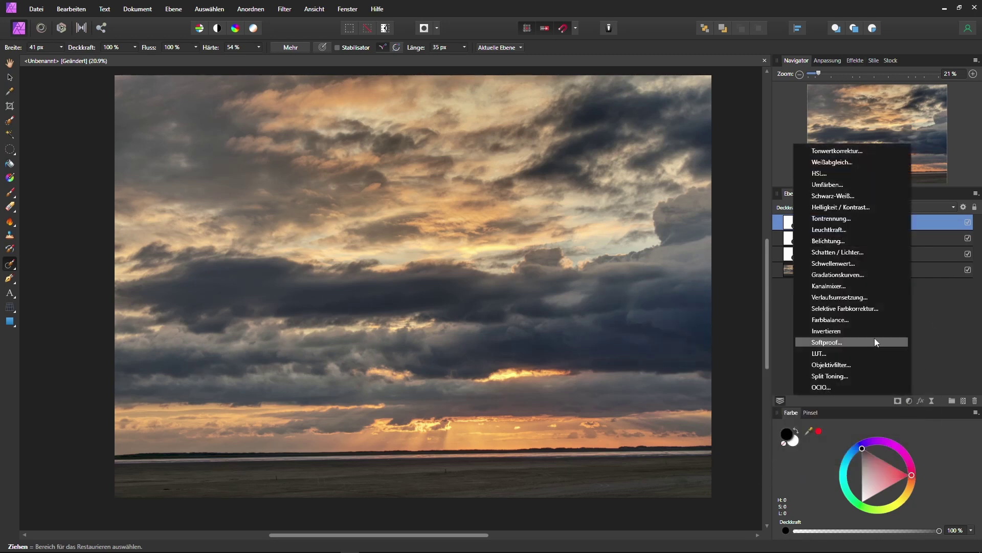
click(850, 273)
mouse_move(759, 403)
mouse_down()
mouse_move(758, 391)
mouse_move(765, 403)
mouse_up()
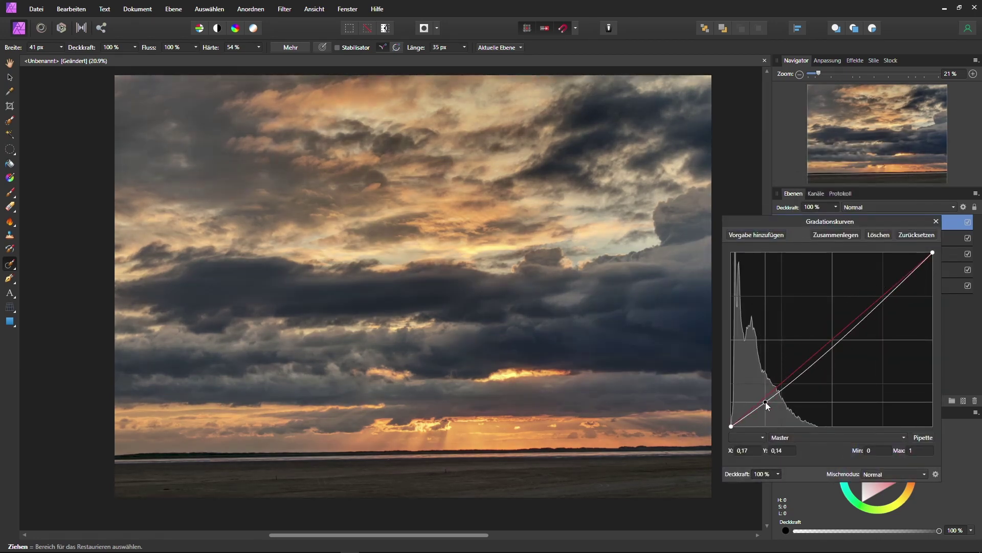
click(882, 298)
mouse_move(882, 298)
mouse_down()
mouse_move(873, 290)
mouse_move(908, 276)
mouse_up()
click(936, 221)
double_click(791, 238)
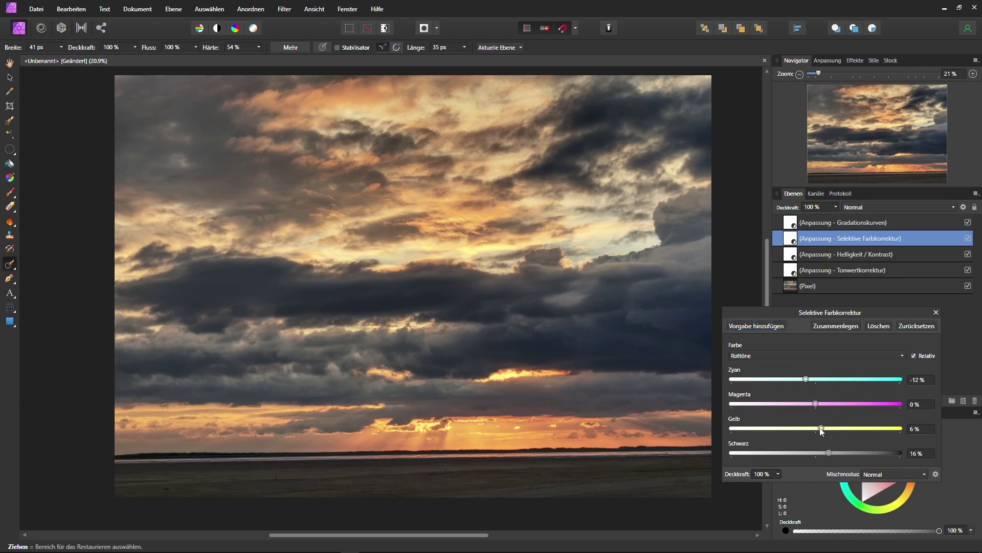
click(936, 312)
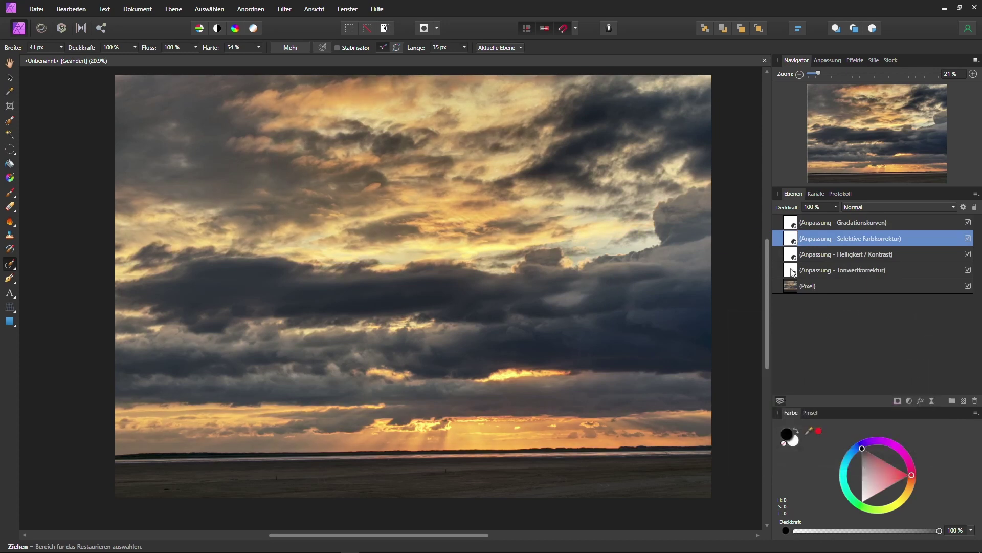
- Duplicate the Pixel layer and fill the copy with mid grey
right_click(798, 282)
click(621, 87)
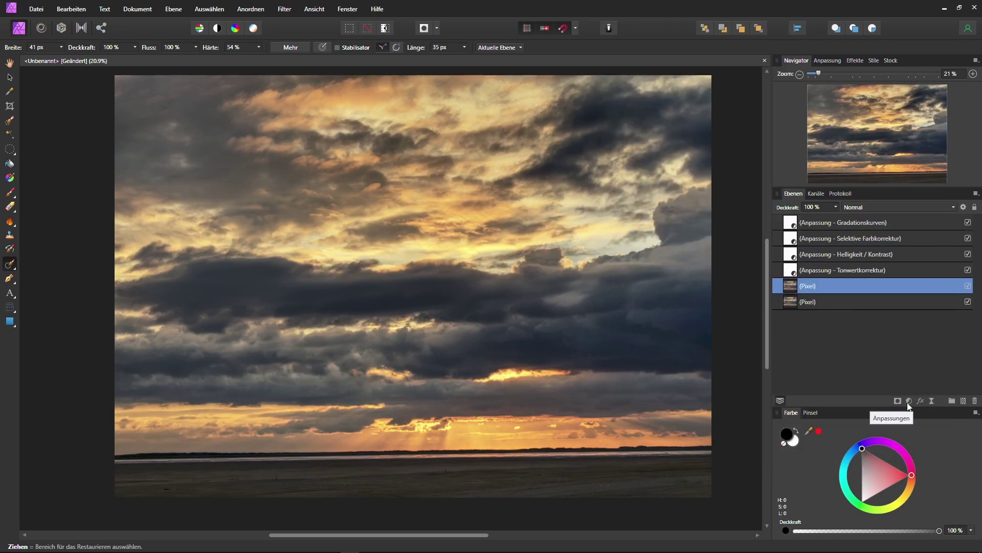
click(71, 8)
click(76, 140)
click(699, 439)
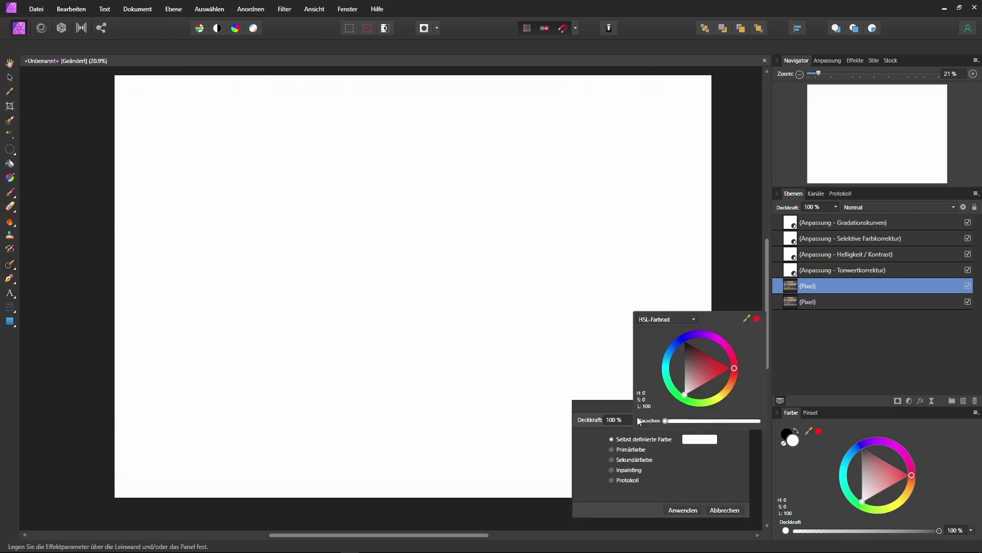
click(667, 319)
click(676, 425)
click(701, 333)
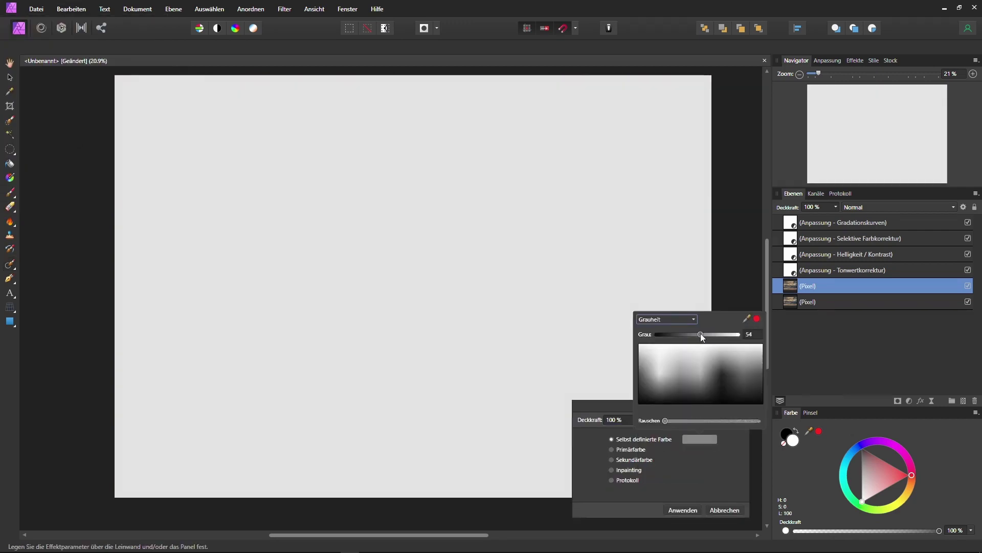
click(683, 510)
- Set the grey layer to Ineinanderkopieren and dodge the clouds with a 9% white brush
click(889, 207)
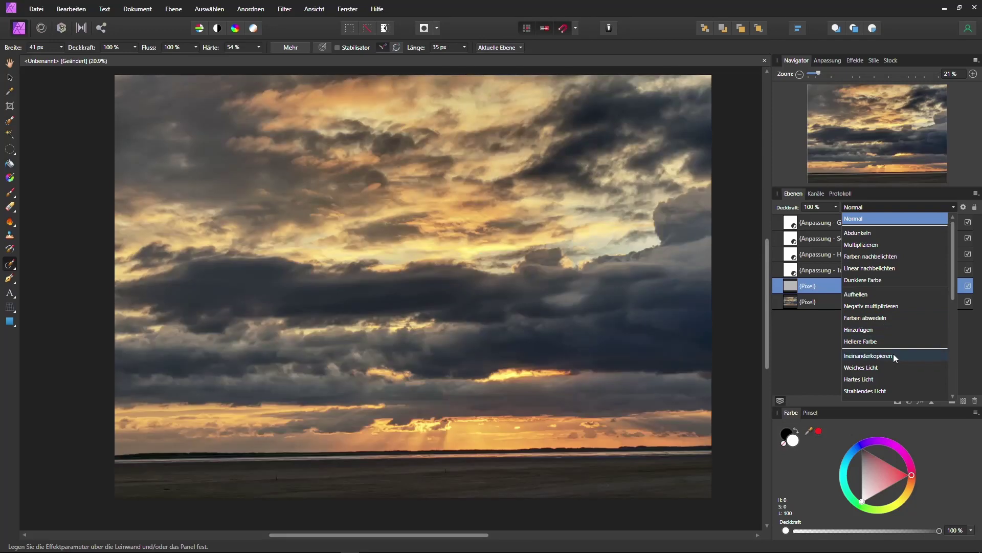
click(868, 356)
click(10, 192)
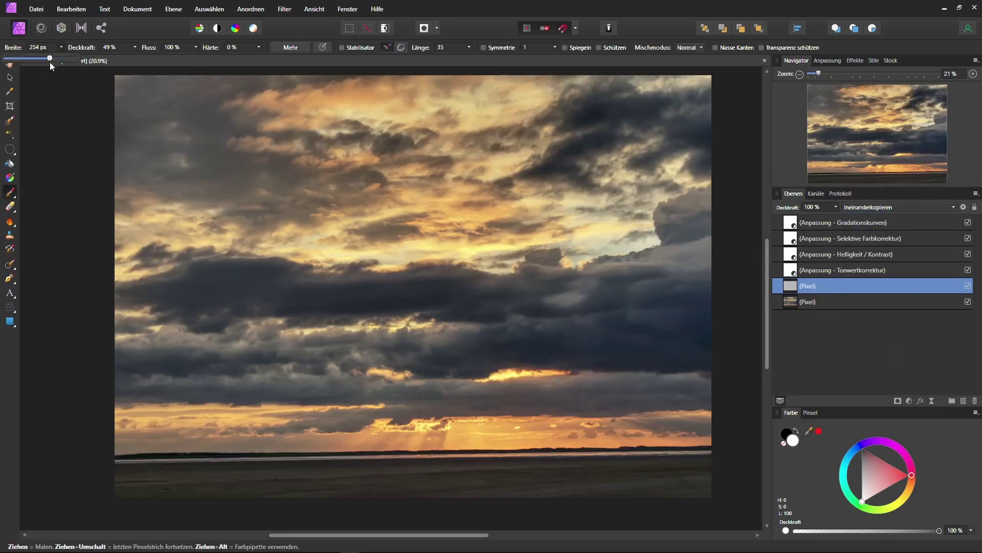
click(135, 47)
mouse_move(149, 341)
mouse_down()
mouse_move(290, 344)
mouse_move(369, 377)
mouse_move(351, 417)
mouse_move(182, 379)
mouse_up()
mouse_move(527, 256)
mouse_down()
mouse_move(603, 278)
mouse_move(667, 268)
mouse_move(709, 191)
mouse_up()
drag(700, 315, 566, 322)
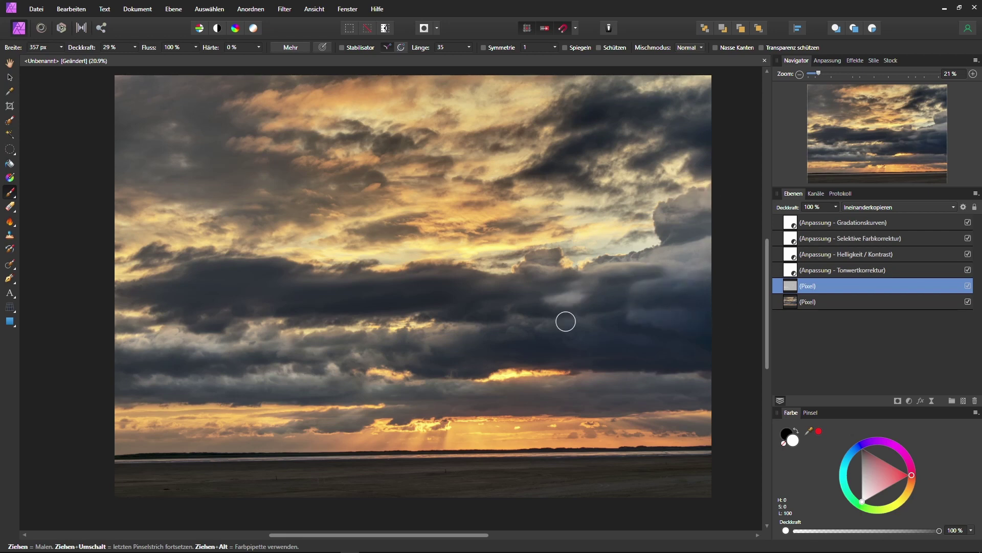
mouse_move(573, 380)
mouse_down()
mouse_move(735, 423)
mouse_move(467, 334)
mouse_move(328, 335)
mouse_move(223, 384)
mouse_move(211, 313)
mouse_move(329, 307)
mouse_move(210, 274)
mouse_up()
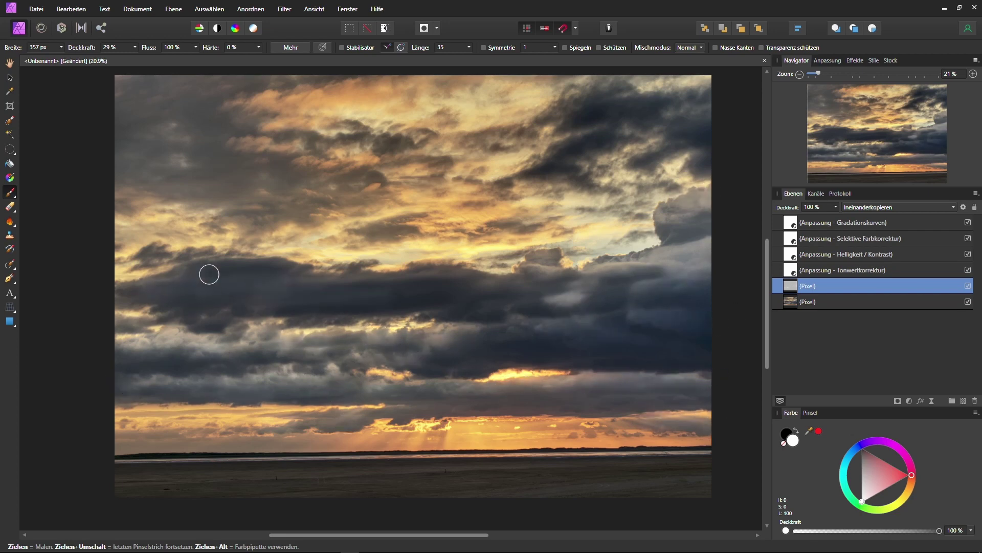
- Switch the brush colour to black and burn the left-middle clouds
alt+click(243, 317)
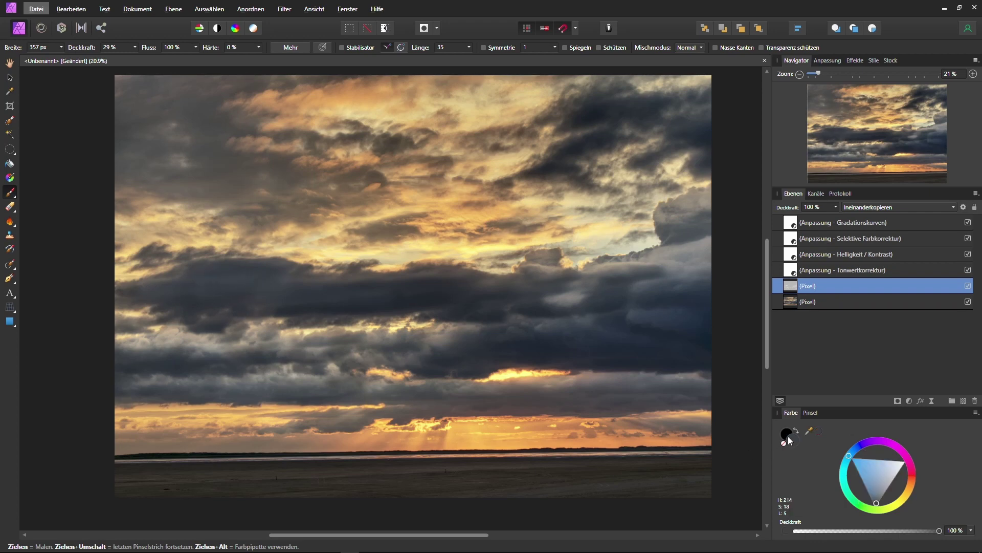
click(792, 440)
click(904, 467)
click(797, 433)
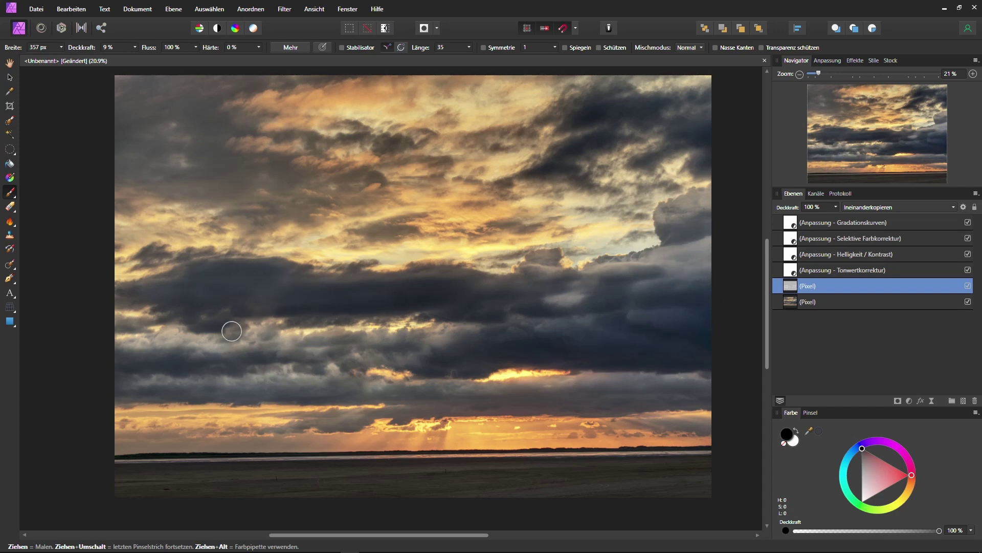
drag(191, 338, 142, 345)
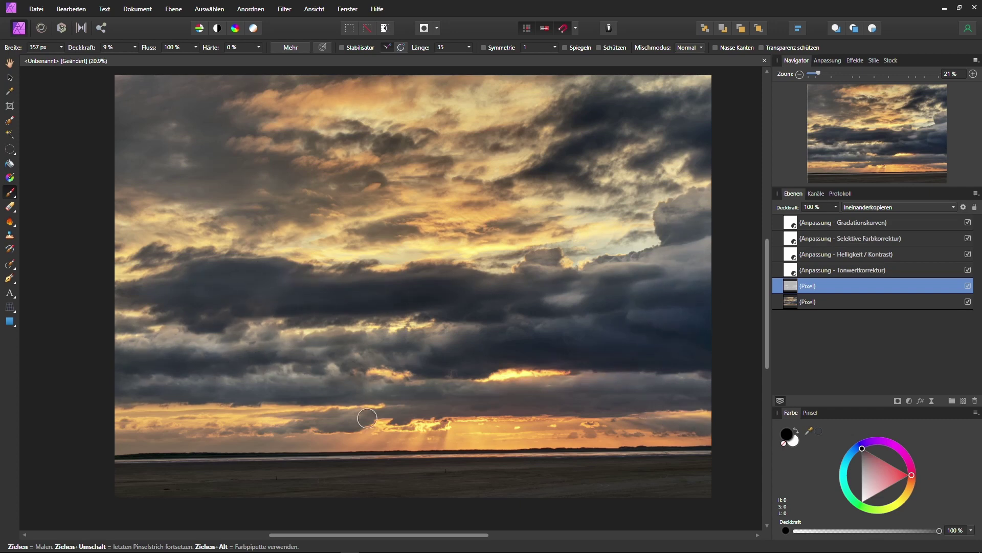
scroll(474, 341, down, 1)
key(x)
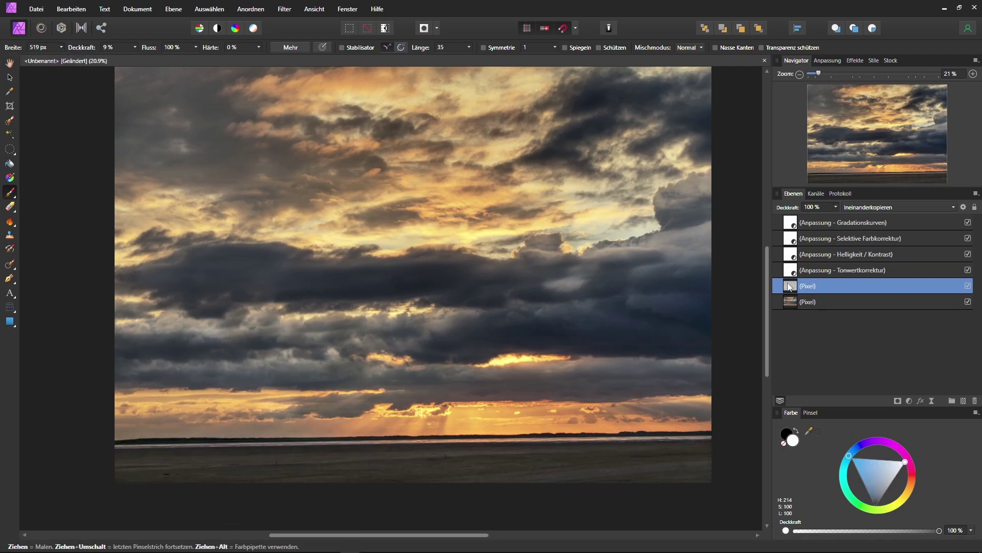
- Raise the lower and upper Curves points slightly to lift highlights
double_click(790, 224)
drag(764, 403, 764, 399)
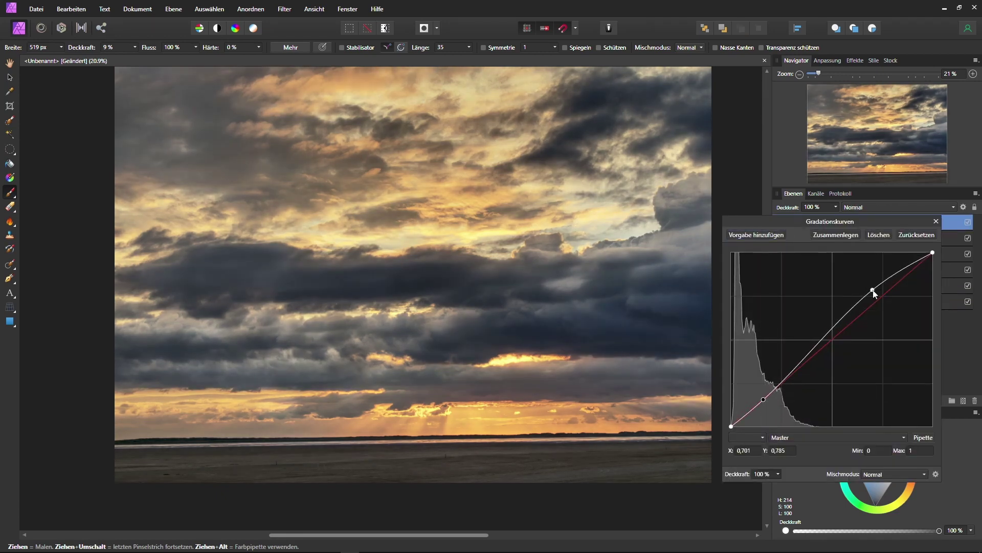
drag(874, 290, 866, 287)
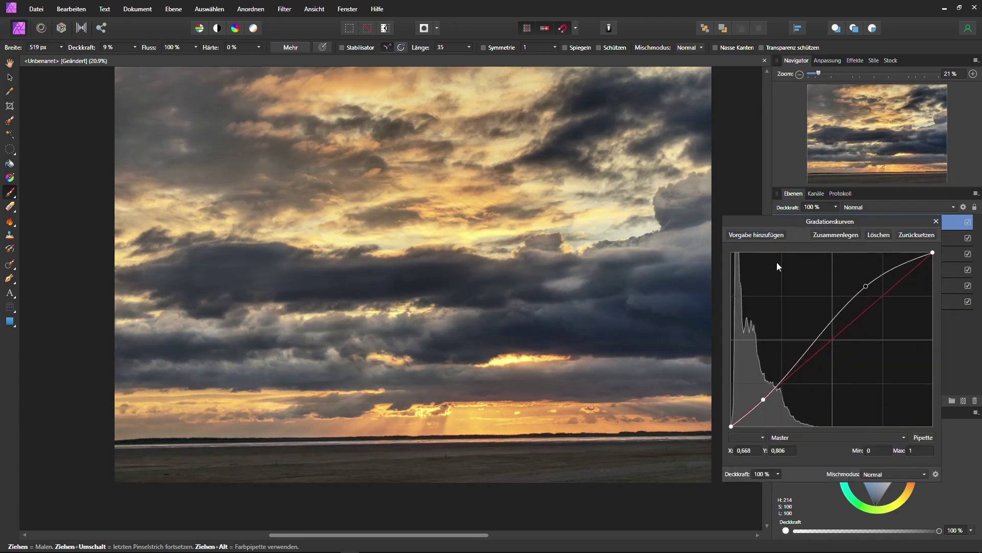
click(936, 221)
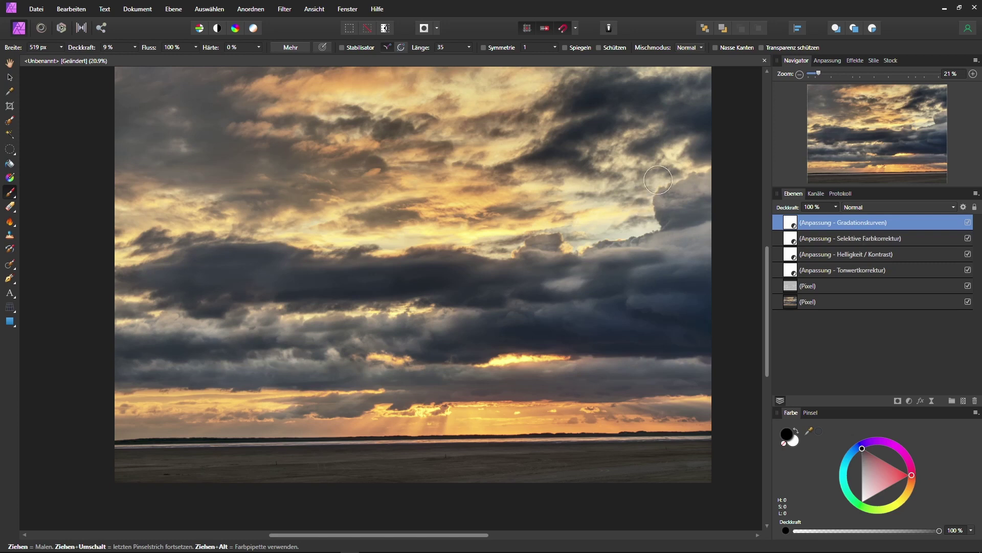
- Burn the upper-middle clouds with black on the grey dodge-and-burn layer
key(alt+bracketleft)
key(alt+bracketleft)
key(alt+bracketleft)
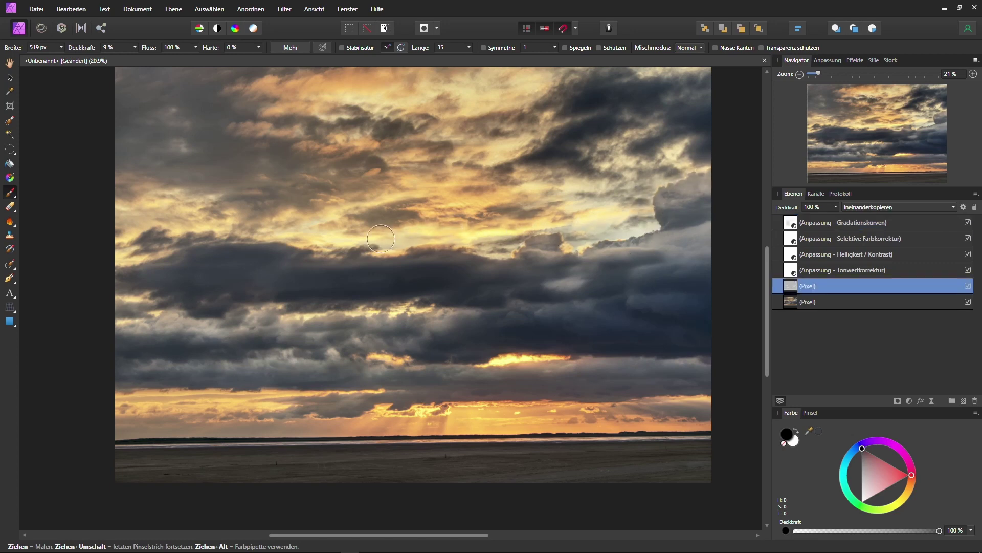
key(x)
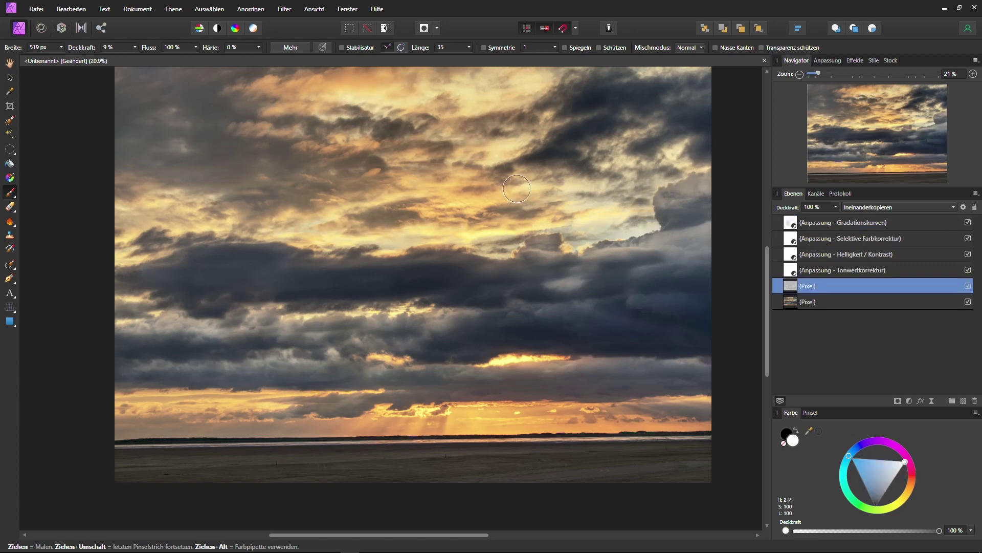
key(x)
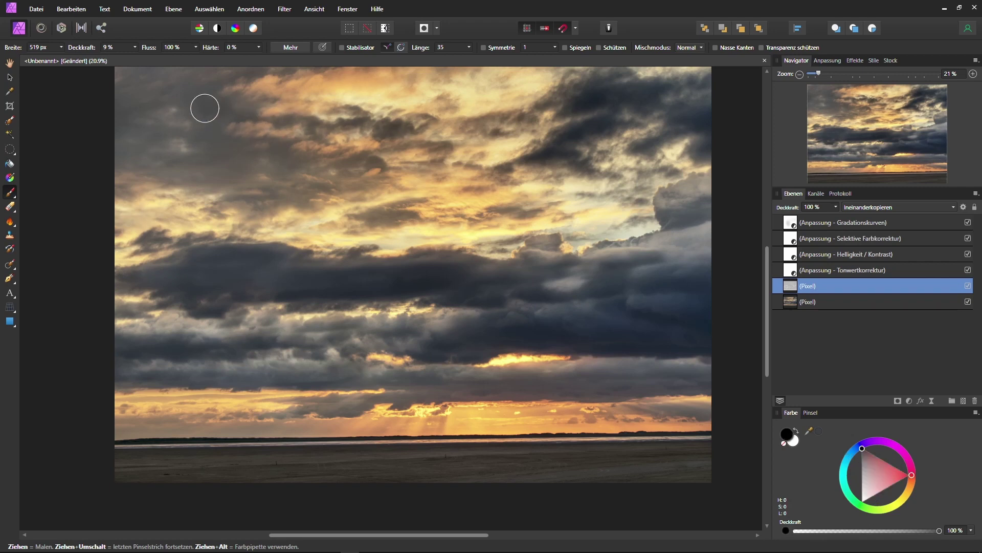
drag(301, 193, 635, 187)
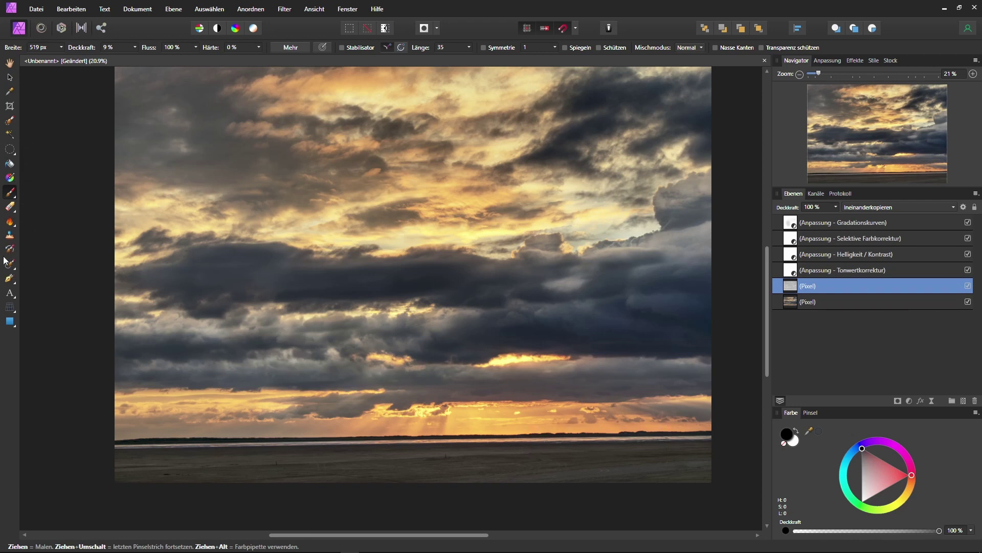
- Brush-select the beach on the base Pixel layer and invert the selection to the sky
key(w)
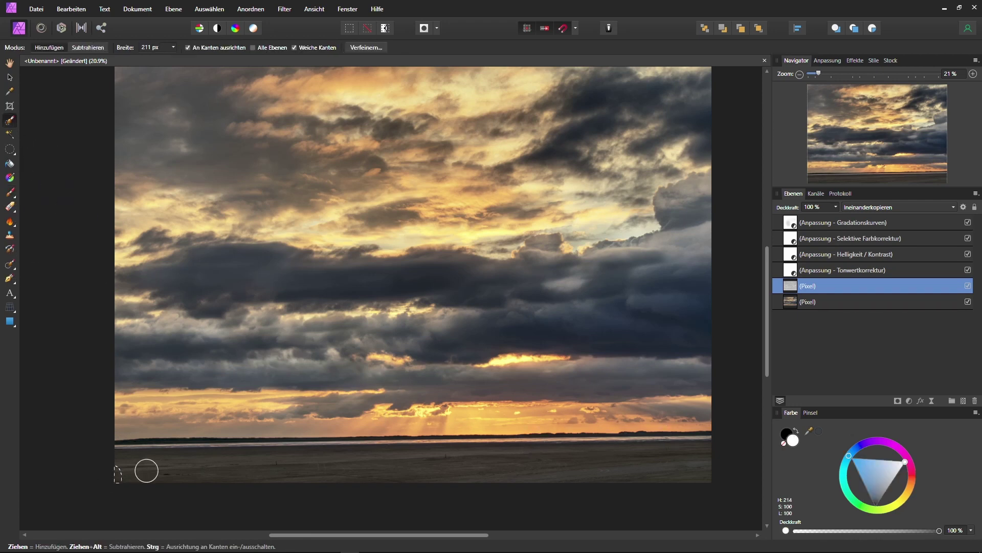
key(alt+bracketleft)
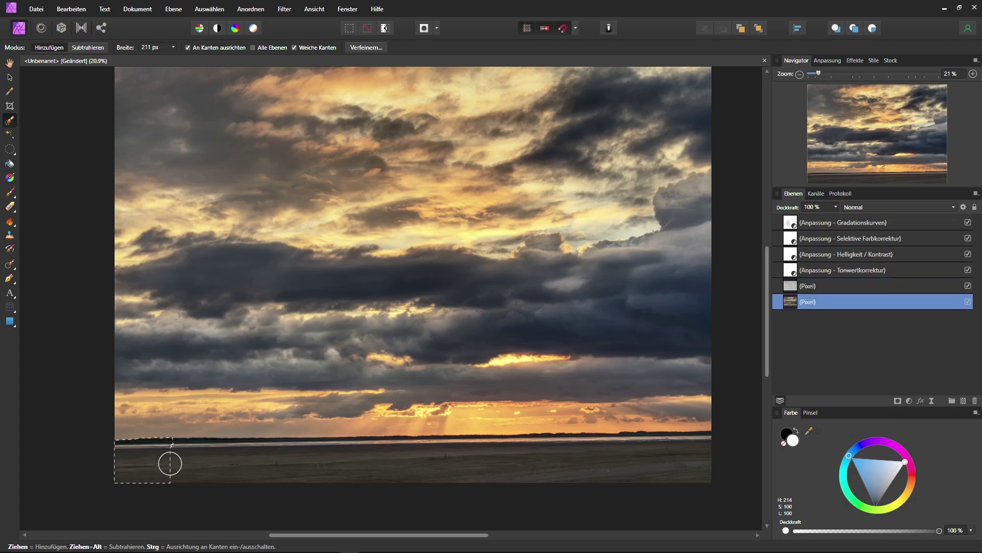
mouse_move(169, 462)
mouse_down()
mouse_move(313, 459)
mouse_move(273, 419)
mouse_up()
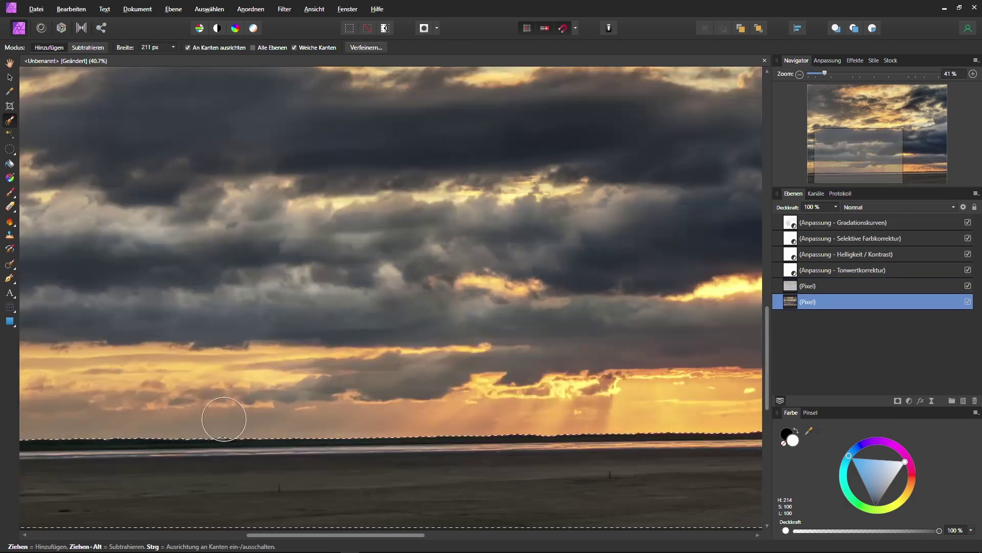
key(ctrl+shift+i)
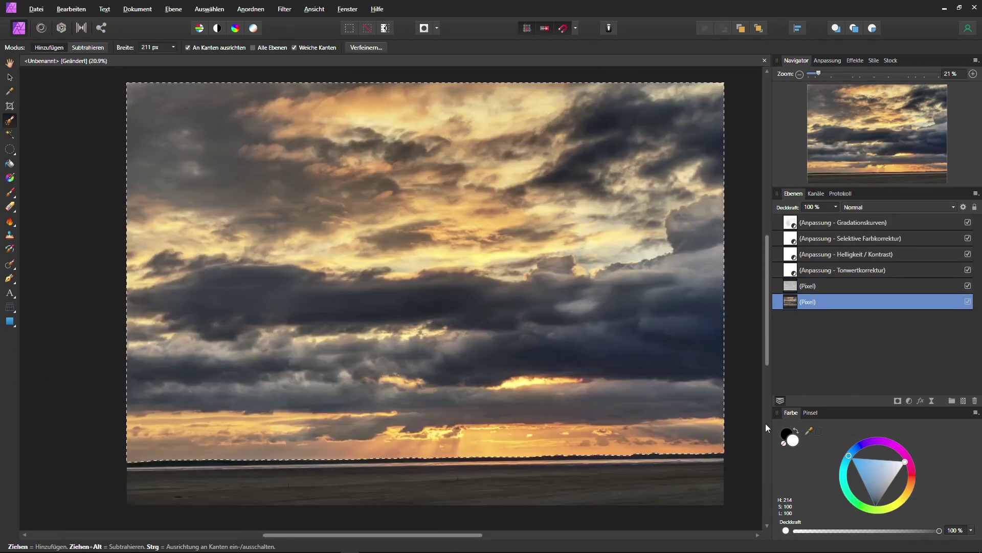
- Add a Klarheit live filter to the sky at about 70% strength
click(919, 401)
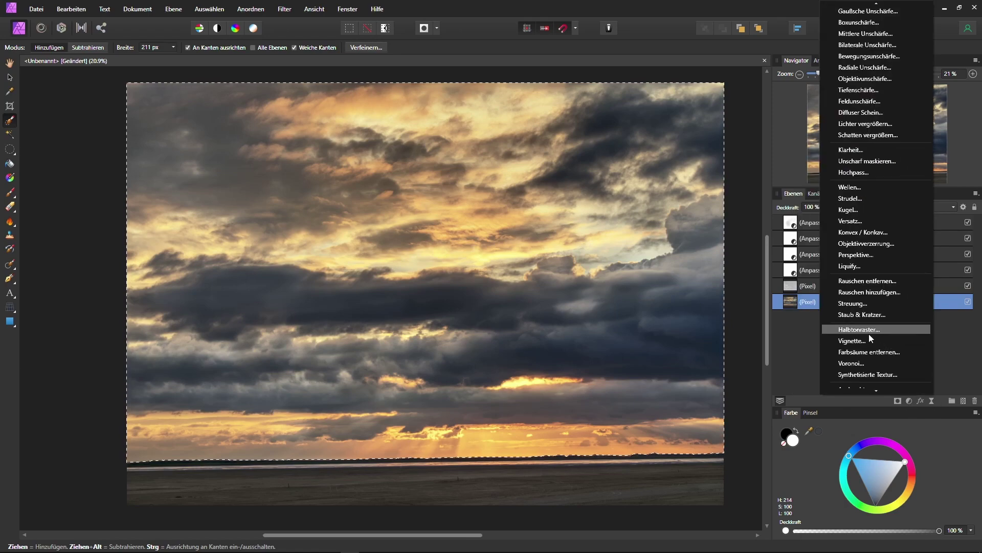
click(851, 150)
drag(632, 490, 703, 489)
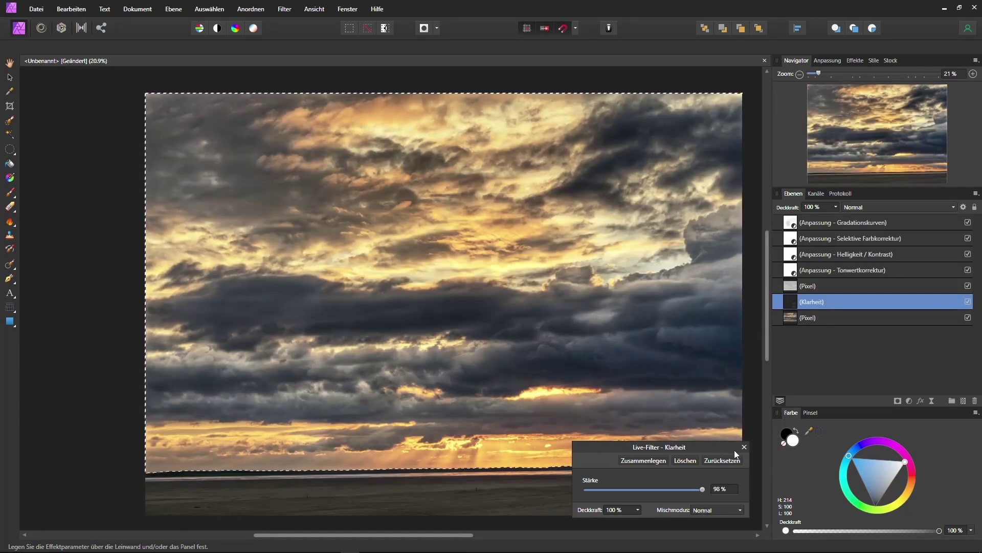
drag(703, 490, 686, 489)
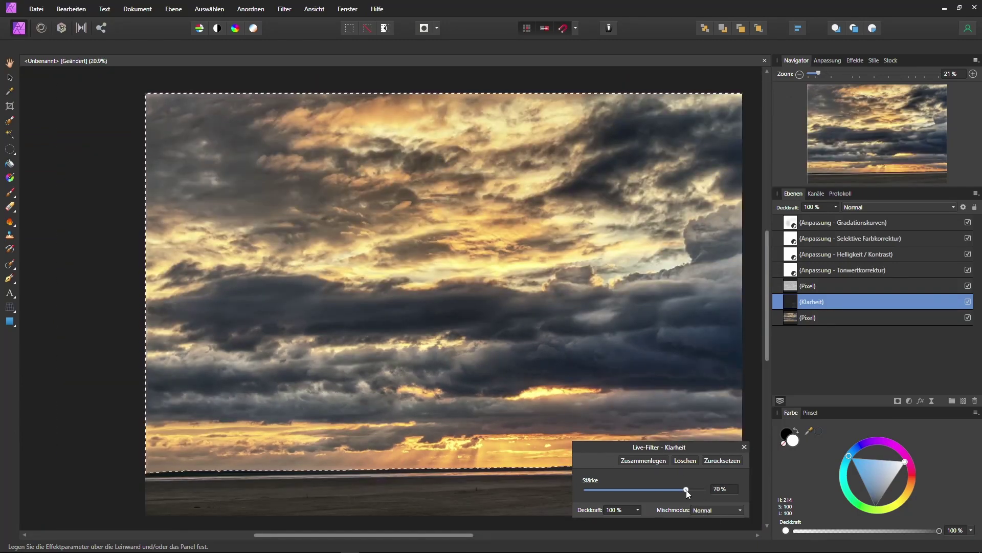
click(744, 446)
- Invert the selection back to the ground and add a LUT adjustment above the top Curves layer
click(909, 401)
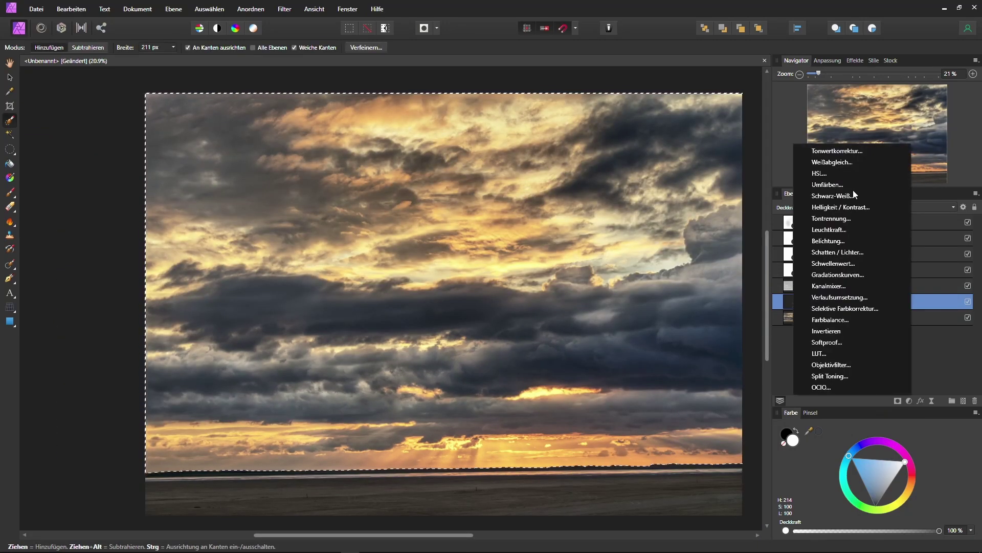
click(910, 400)
key(ctrl+shift+i)
click(870, 222)
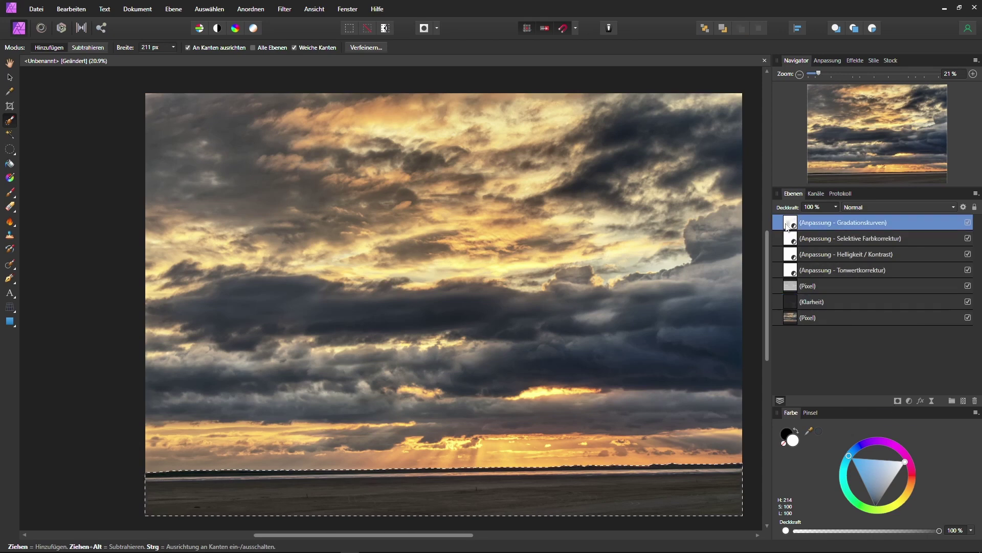
click(909, 401)
click(839, 352)
click(827, 60)
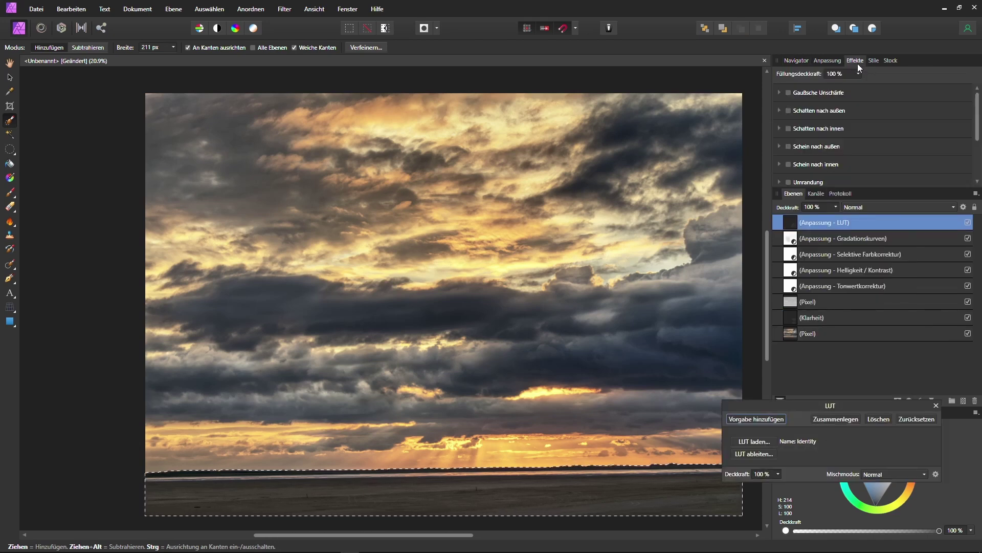
- Try a portrait LUT preset and delete the trial LUT layers
scroll(843, 134, down, 5)
click(814, 142)
scroll(794, 103, down, 2)
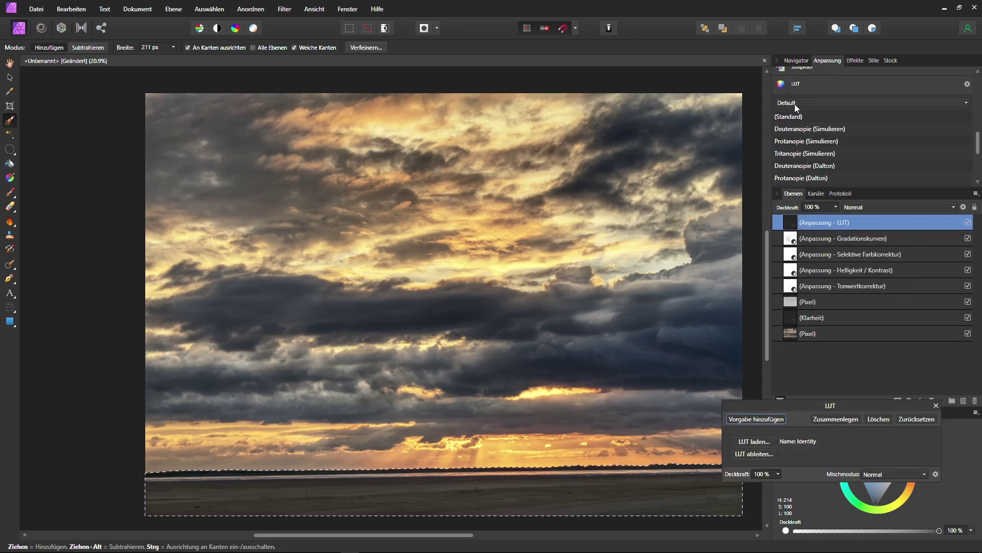
scroll(809, 140, down, 3)
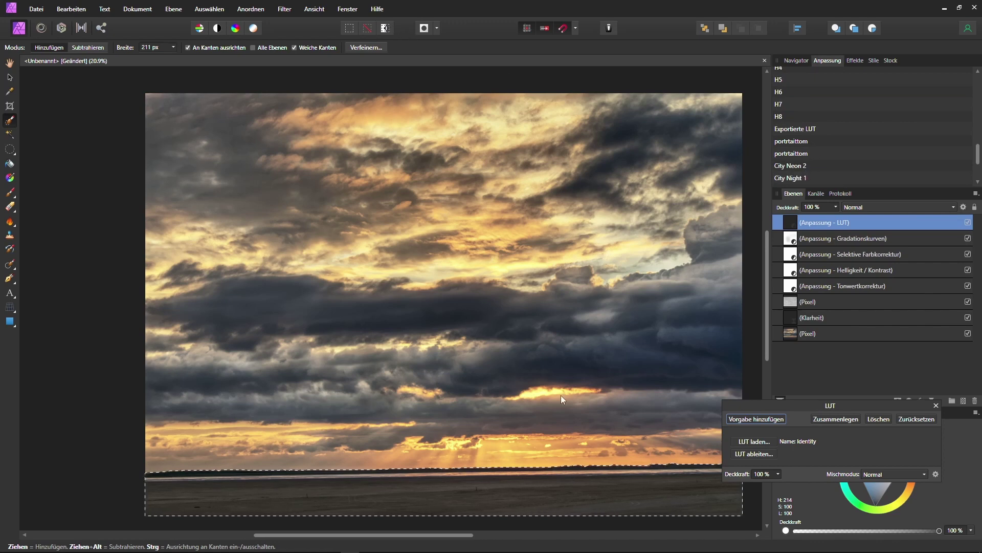
click(936, 405)
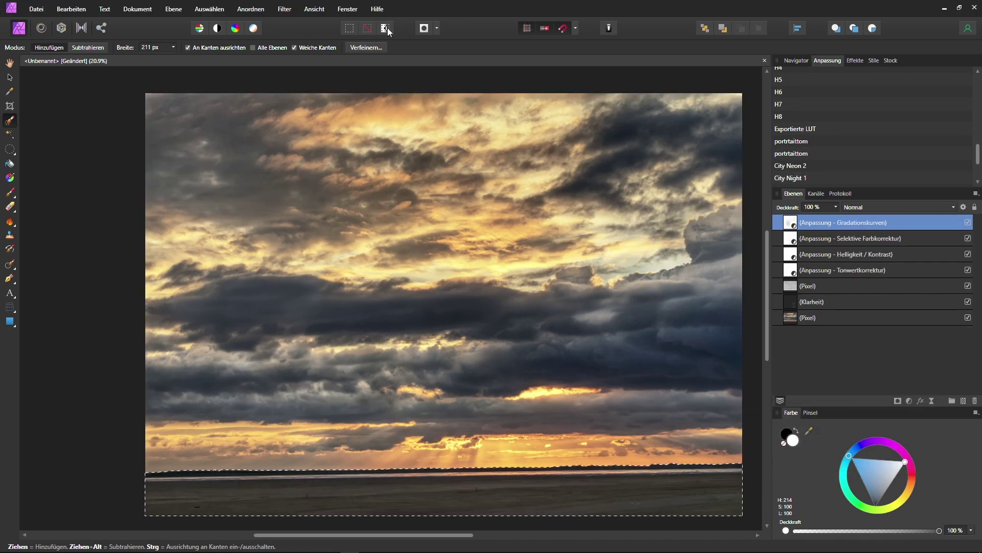
click(791, 153)
click(904, 474)
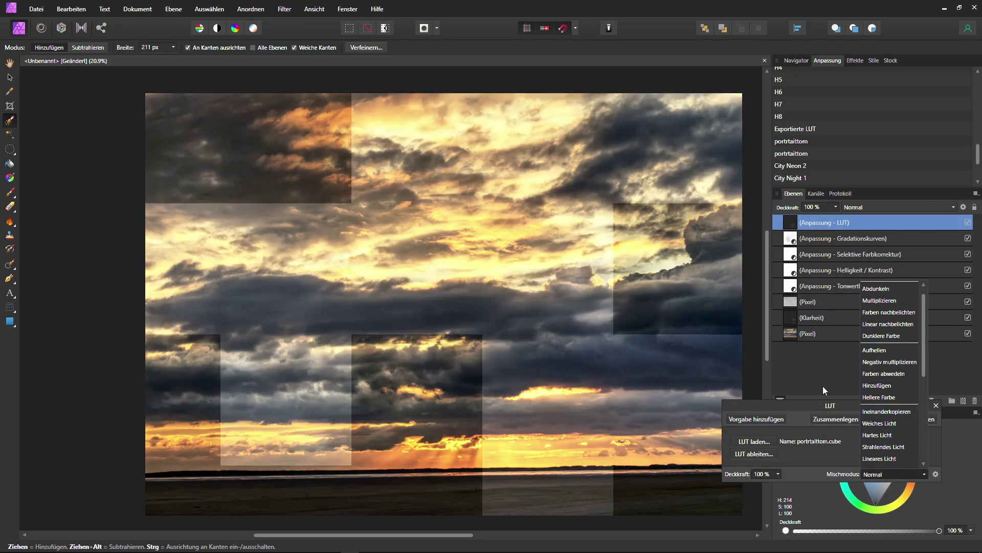
key(Escape)
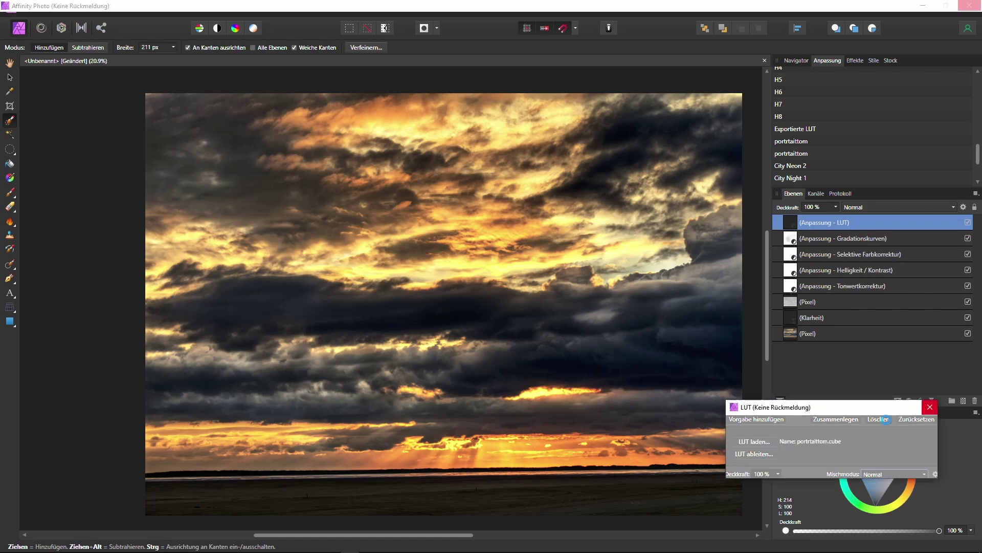
click(936, 405)
- Apply the Exportierte LUT preset in Weiches Licht at 5% opacity, with Klarheit moved to the top
click(811, 148)
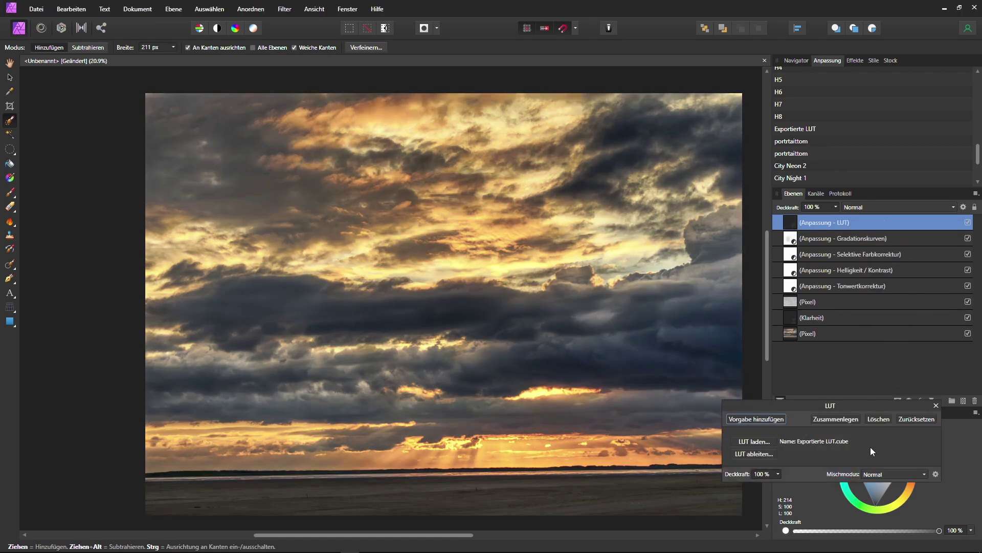
drag(791, 317, 786, 229)
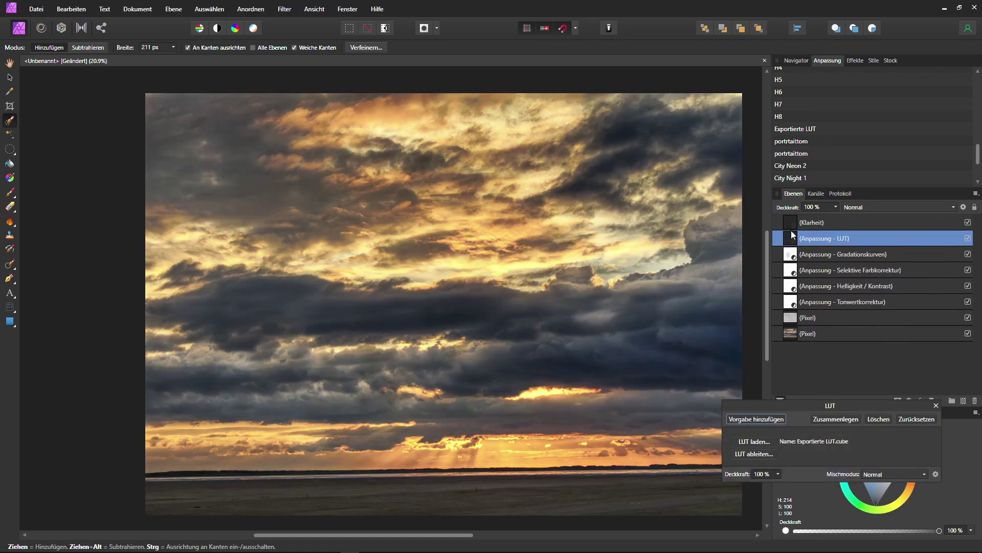
click(895, 474)
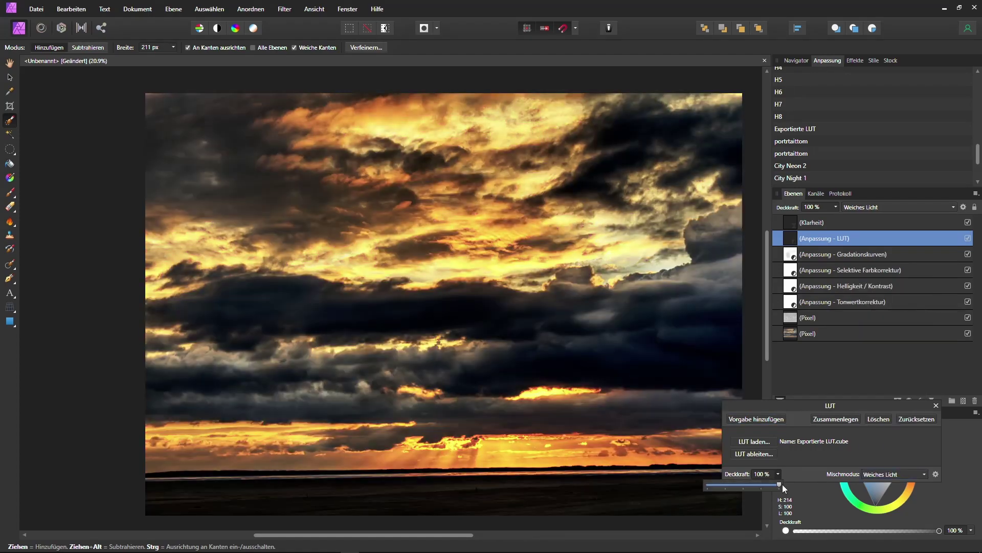
mouse_move(782, 484)
mouse_down()
mouse_move(711, 486)
mouse_move(728, 487)
mouse_up()
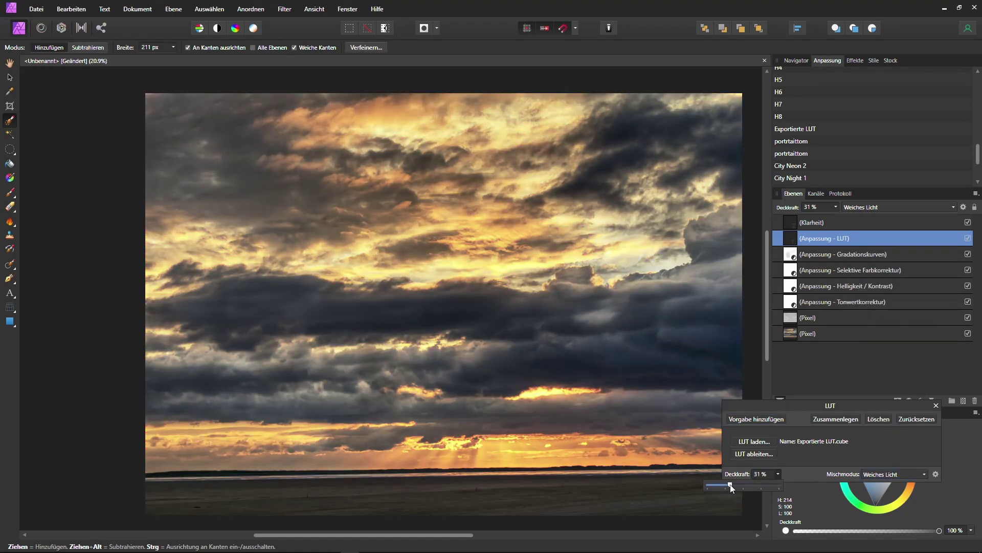
click(937, 405)
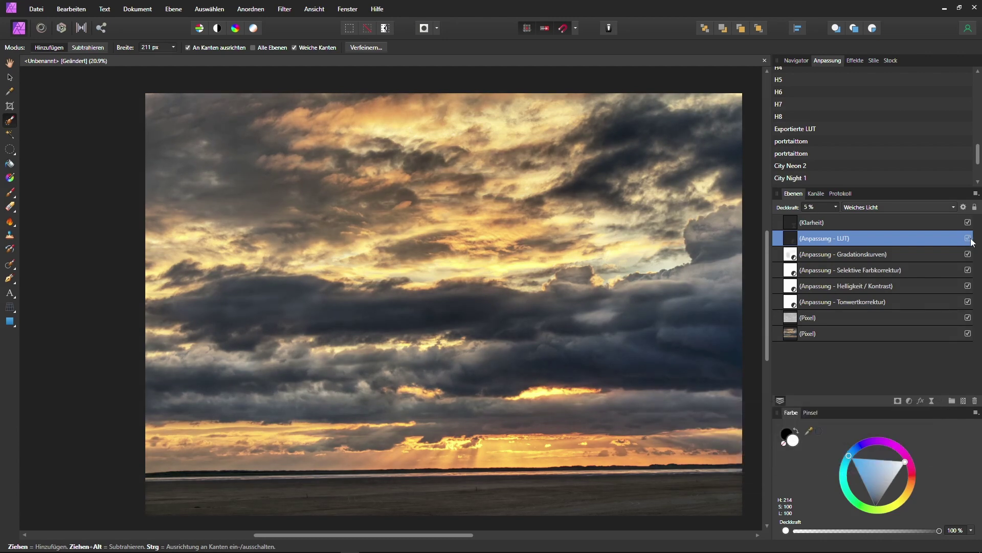
- Try an Objektivfilter adjustment with a warm yellow-tan filter colour, then delete it
click(908, 401)
click(845, 344)
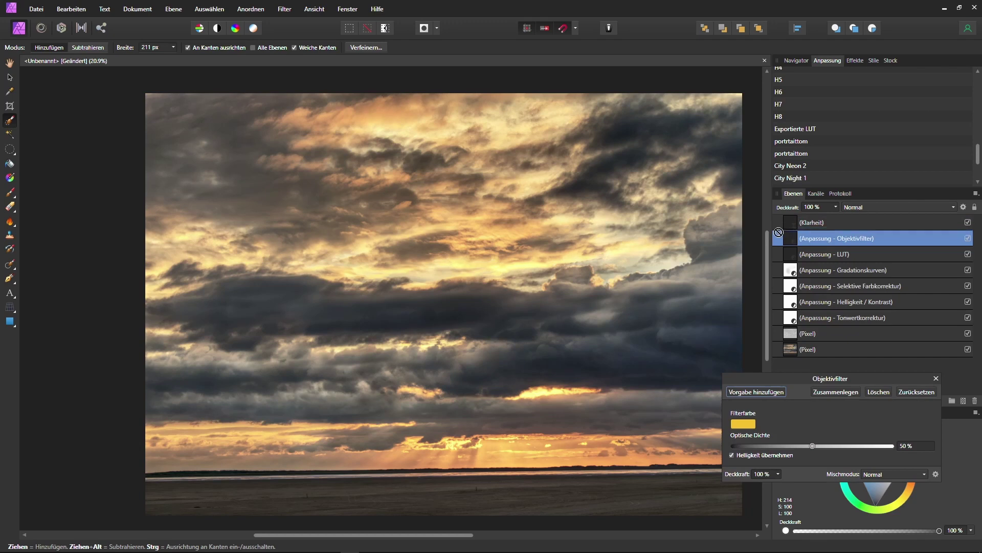
click(743, 423)
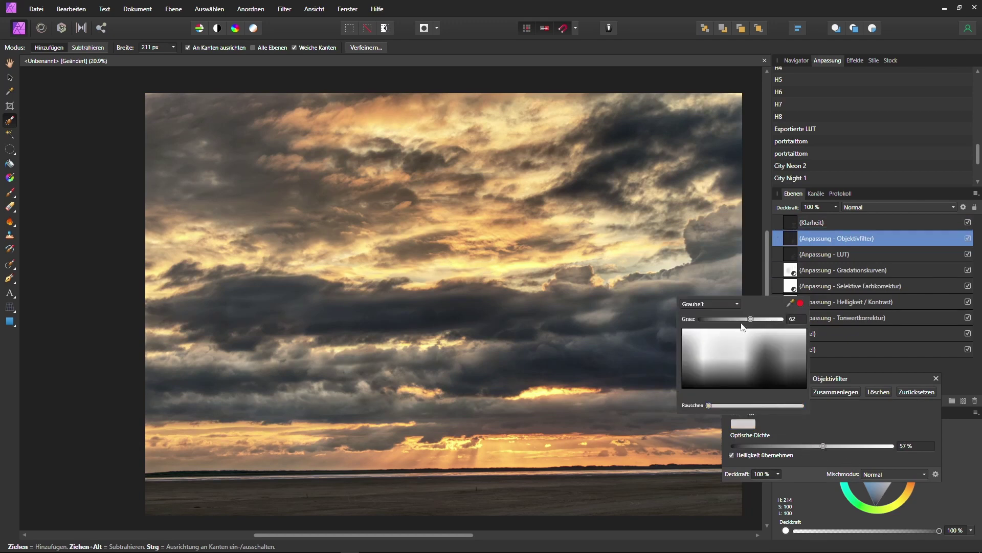
drag(745, 319, 754, 322)
click(735, 305)
click(712, 339)
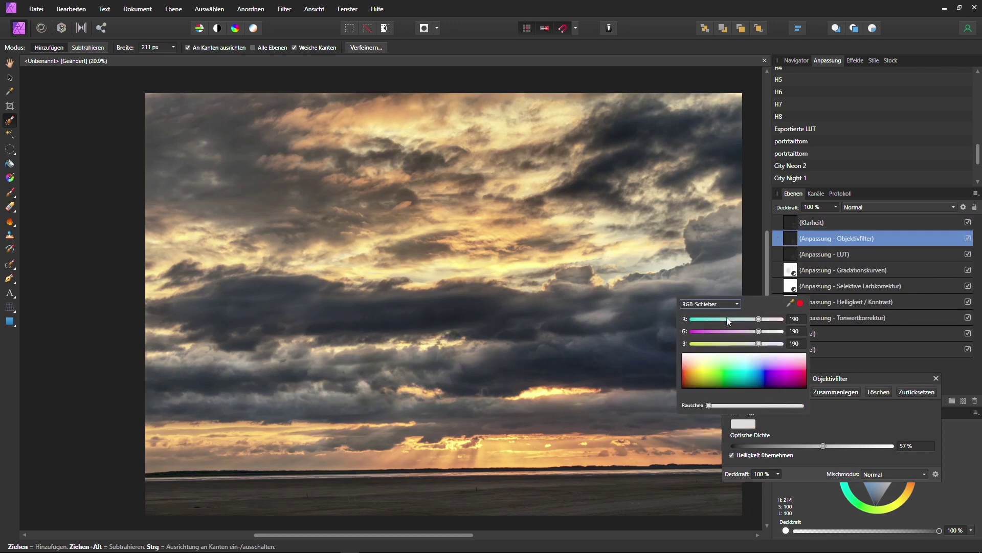
mouse_move(758, 332)
mouse_down()
mouse_move(740, 332)
mouse_move(763, 319)
mouse_up()
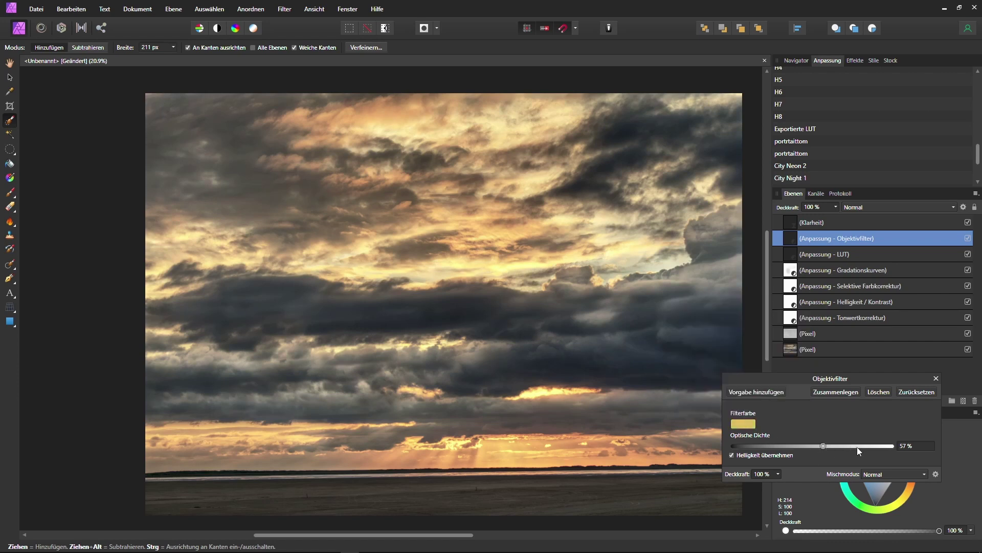
click(877, 392)
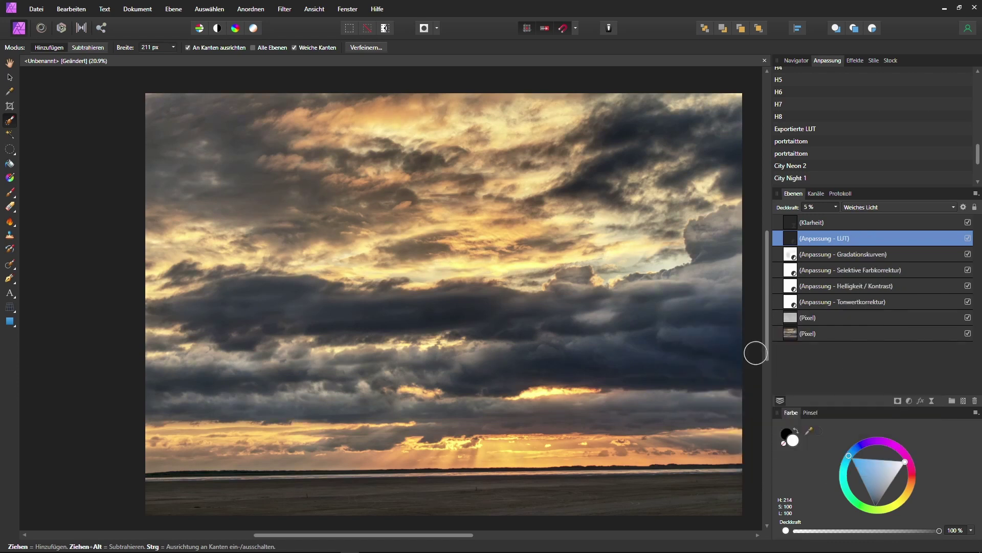
- Delete the LUT adjustment layer from the layer stack
click(975, 401)
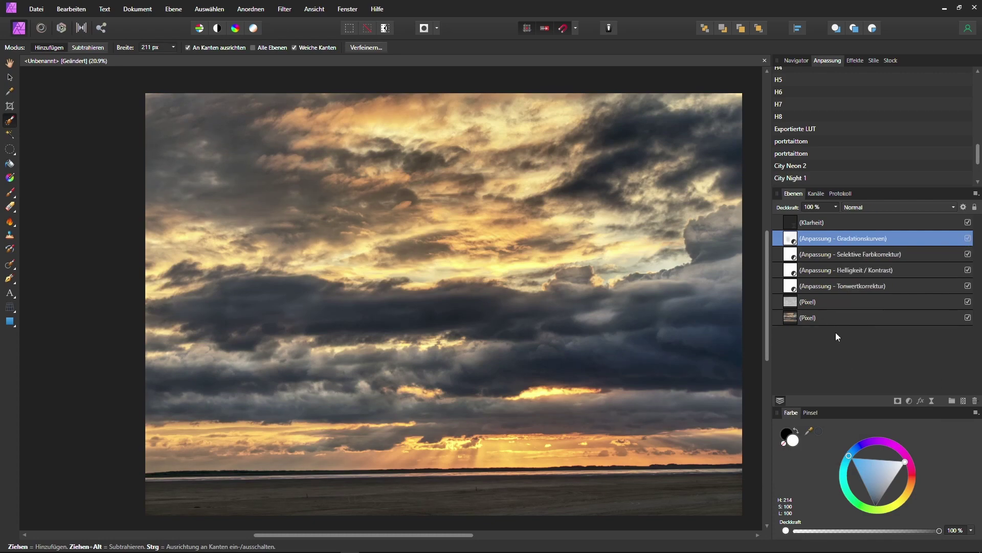
scroll(599, 391, up, 2)
scroll(450, 473, down, 2)
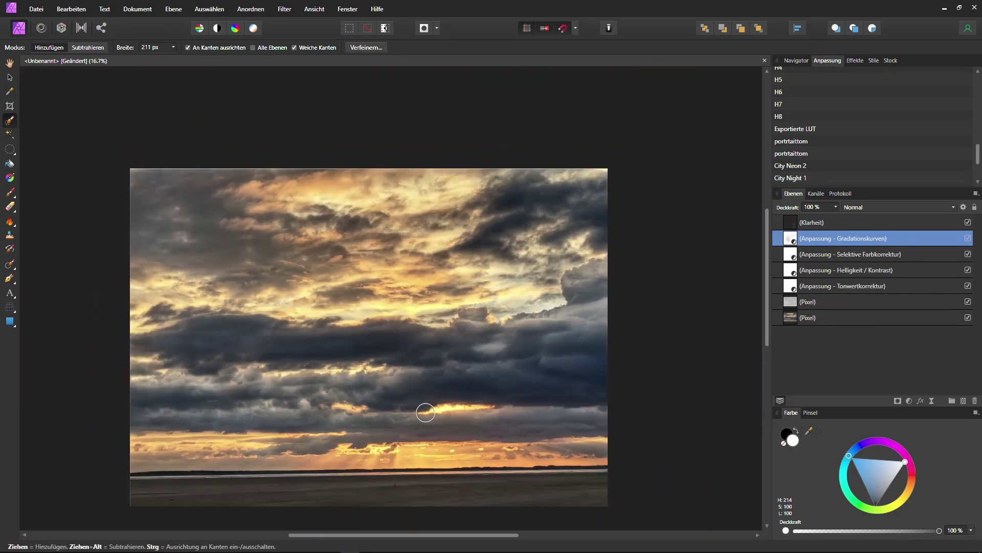
scroll(384, 384, down, 2)
scroll(530, 285, up, 3)
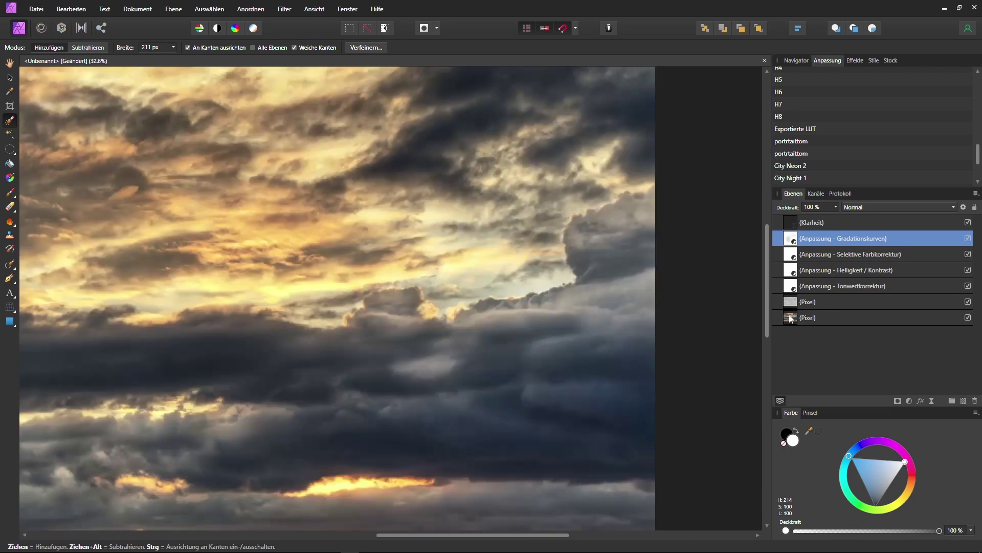
- Select the grey Ineinanderkopieren overlay layer, reset colours to black/white, and pick the Paint Brush
key(alt+bracketleft)
key(alt+bracketleft)
key(alt+bracketleft)
key(alt+bracketright)
key(shift+alt+o)
key(b)
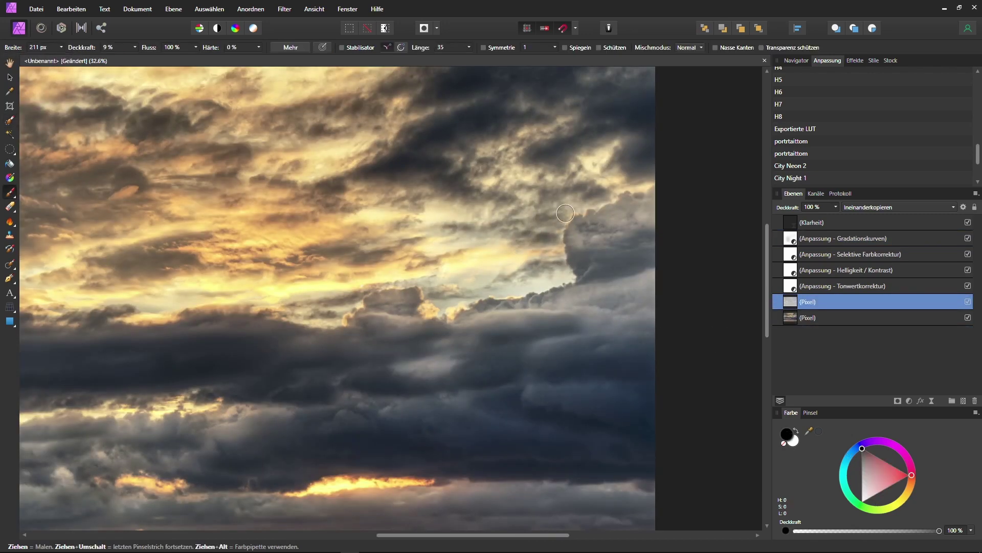
scroll(469, 426, down, 3)
scroll(329, 329, down, 1)
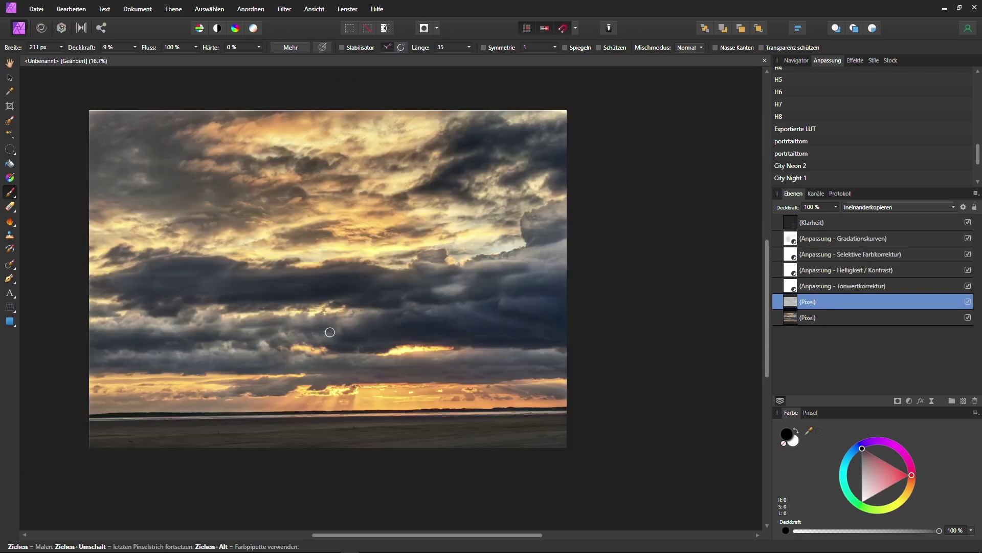
scroll(333, 374, up, 1)
- Add a shadow point on the Gradationskurven Master curve at X 0.13, Y 0.169
double_click(790, 238)
drag(763, 399, 760, 399)
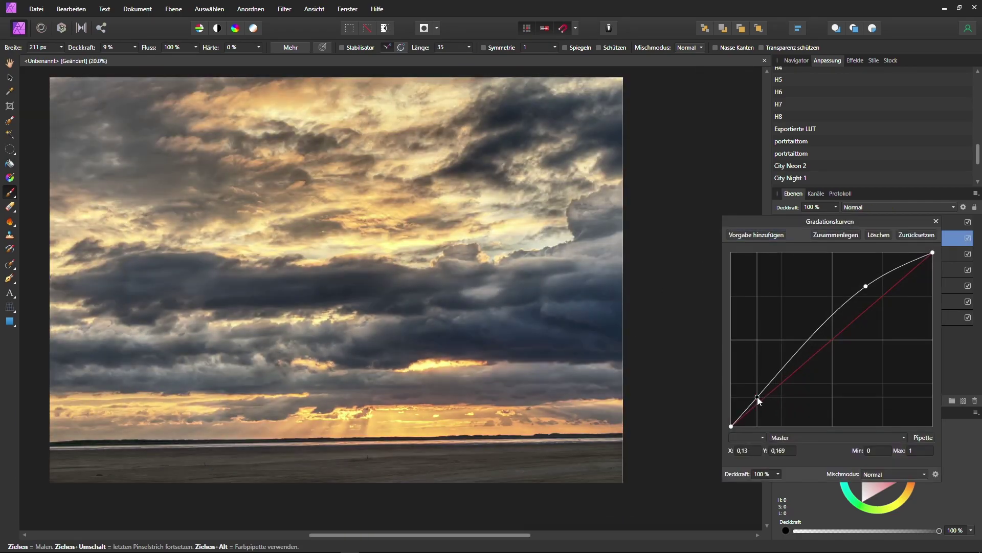